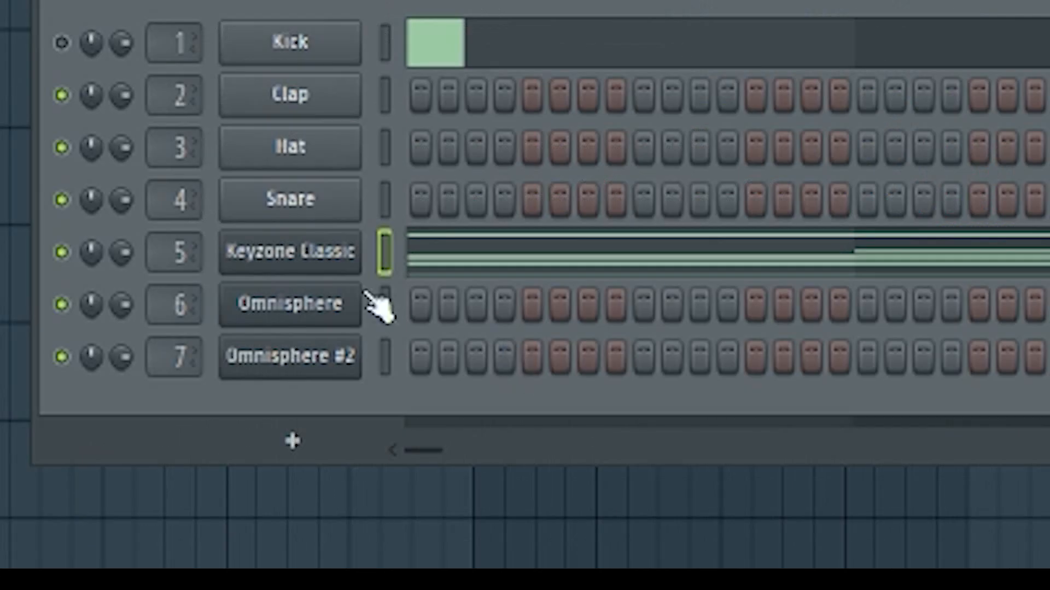
- Copy the Keyzone Classic notes into the Omnisphere #2 channel, mute Keyzone Classic, and stop playback
right_click(265, 184)
left_click(370, 195)
right_click(335, 363)
left_click(700, 424)
left_click(62, 251)
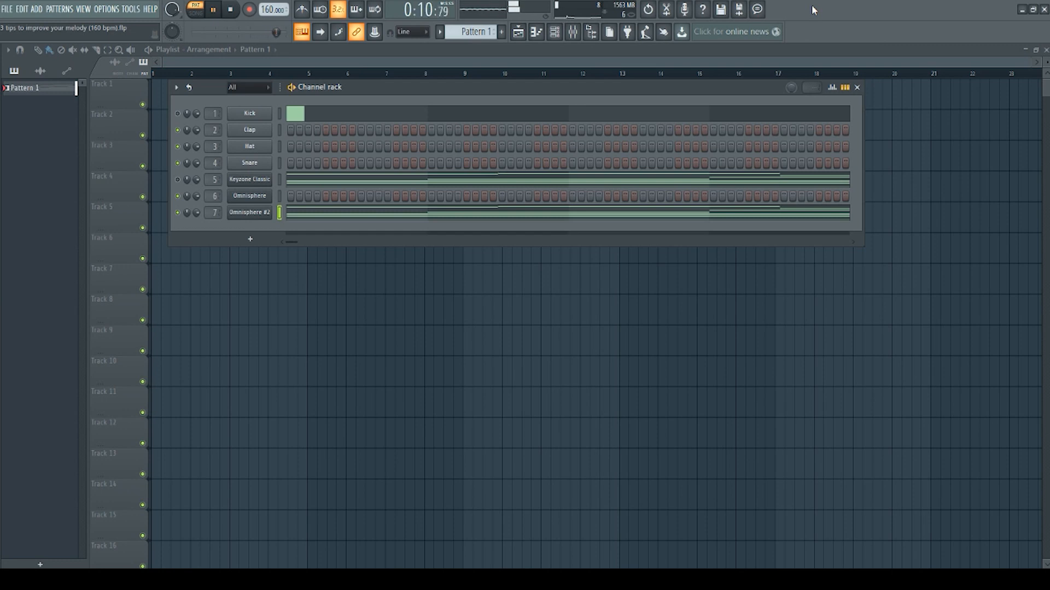
left_click(230, 11)
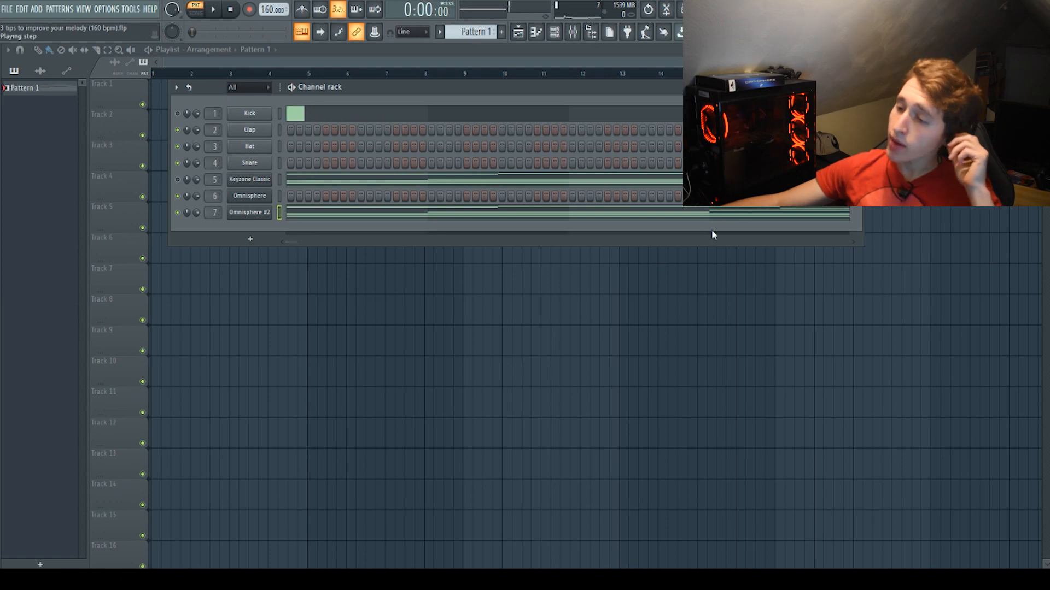
- Review the copied melody and chord notes in the Omnisphere #2 piano roll
left_click(712, 215)
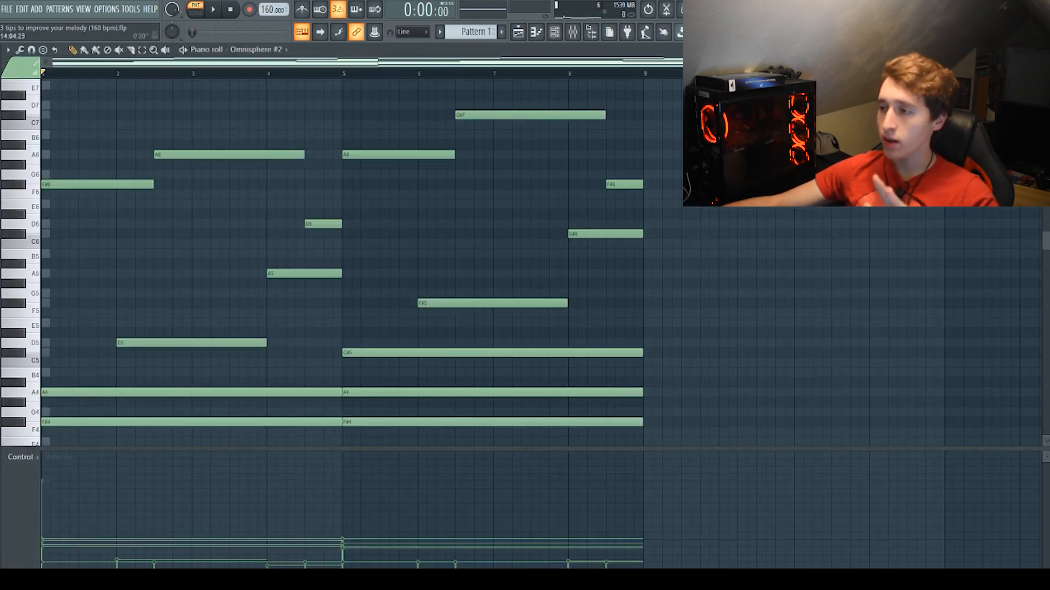
key("F7")
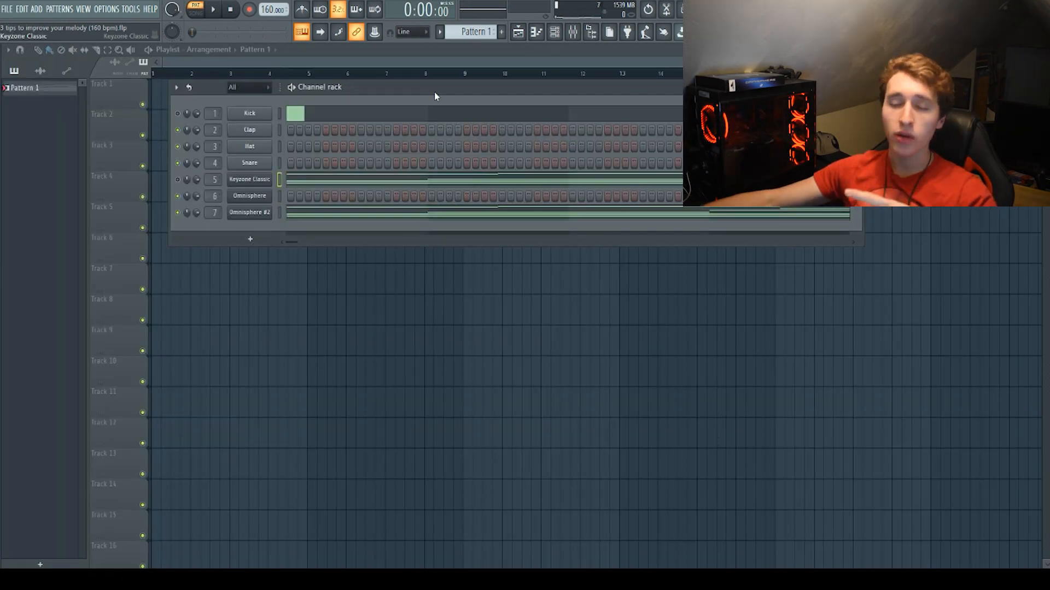
right_click(249, 180)
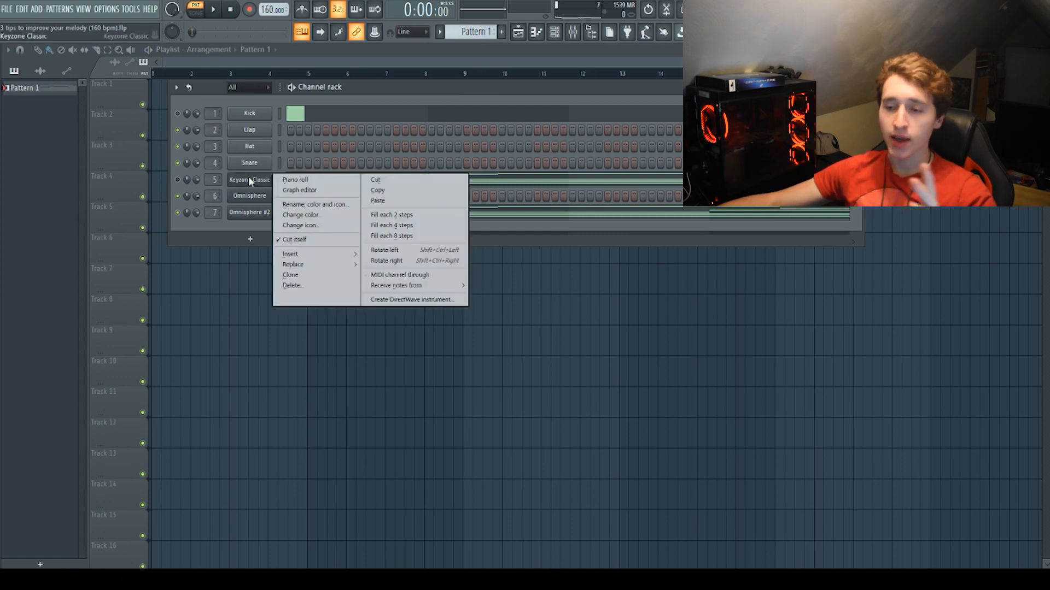
left_click(518, 215)
left_click(519, 215)
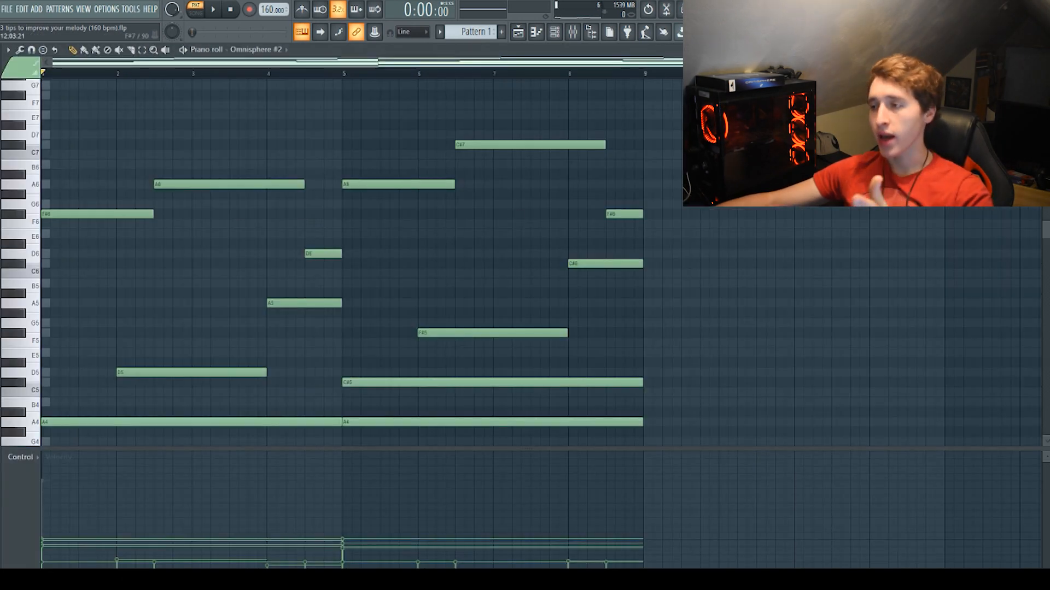
key("F7")
- Move the upper melody notes from Omnisphere #2 into the Omnisphere channel, leaving only the chords in Omnisphere #2
right_click(264, 195)
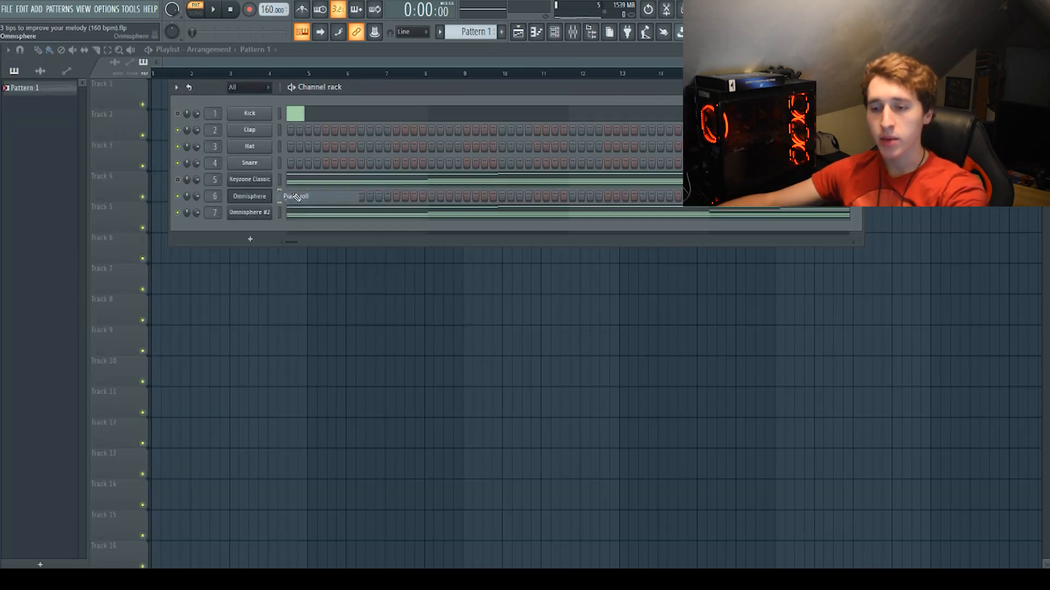
left_click(292, 197)
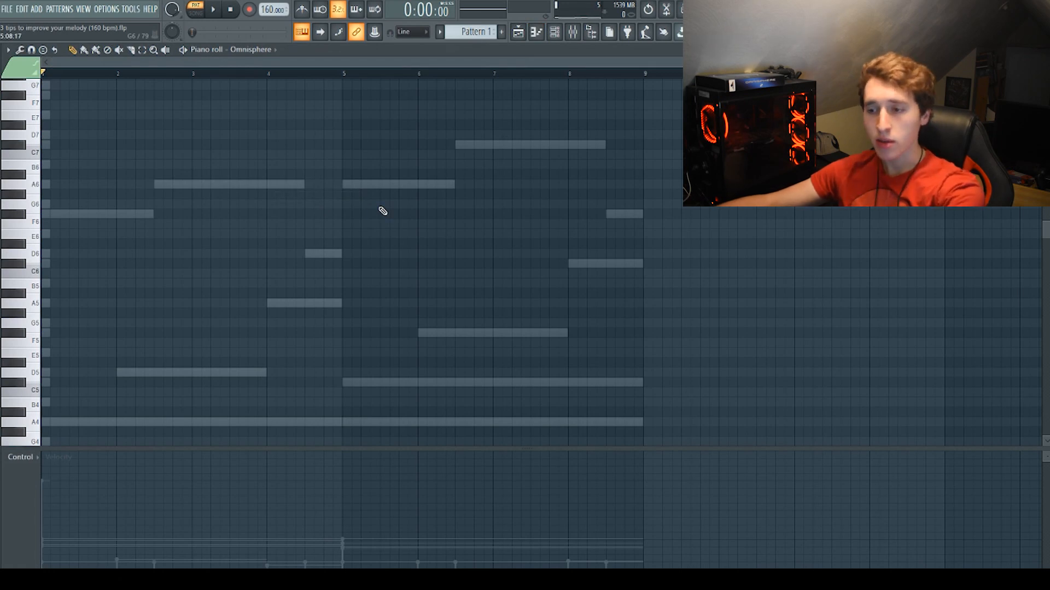
scroll(550, 185, "down", 3)
key("F7")
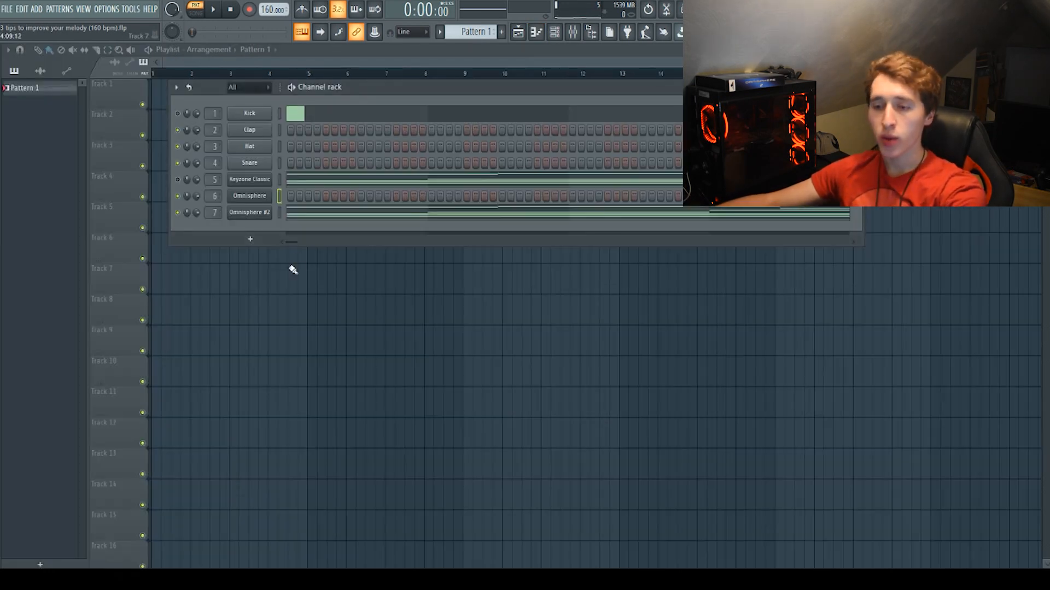
left_click(323, 214)
scroll(321, 213, "down", 5)
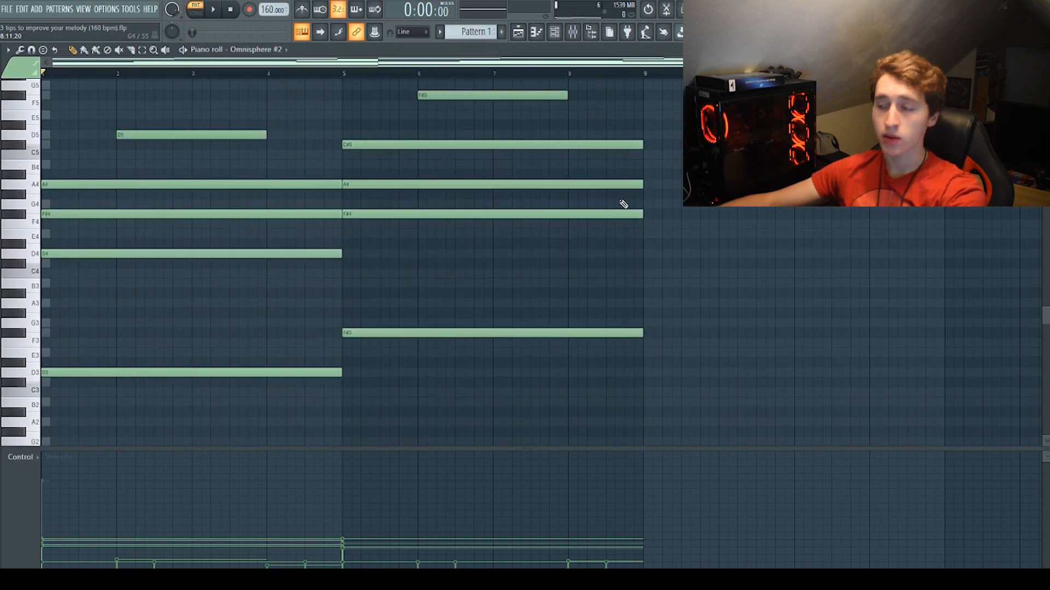
key("F7")
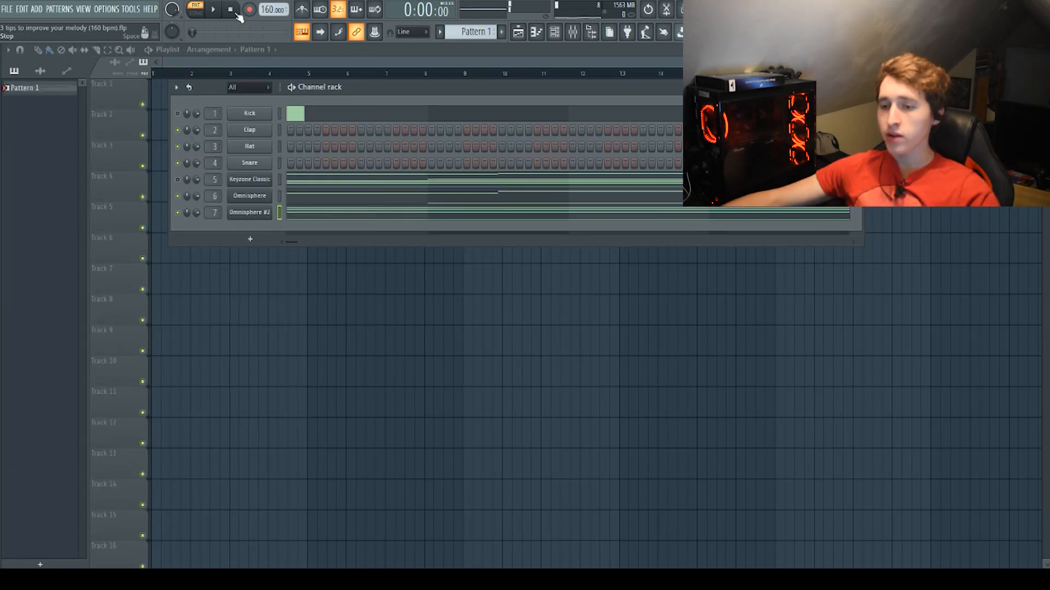
- Compare the full Keyzone Classic melody with the separated notes in Omnisphere and Omnisphere #2
left_click(389, 193)
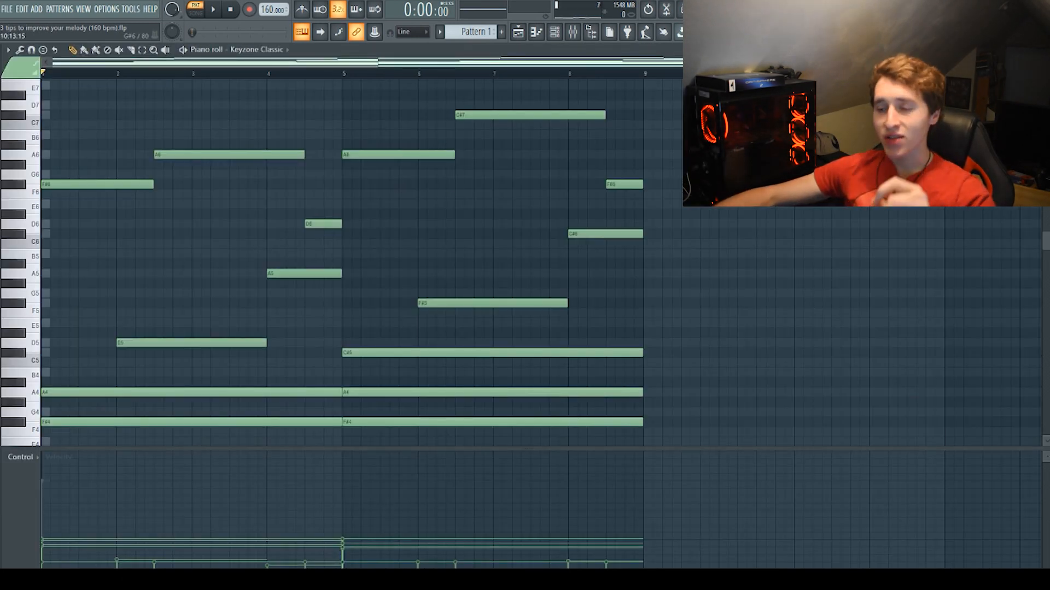
scroll(328, 262, "down", 1)
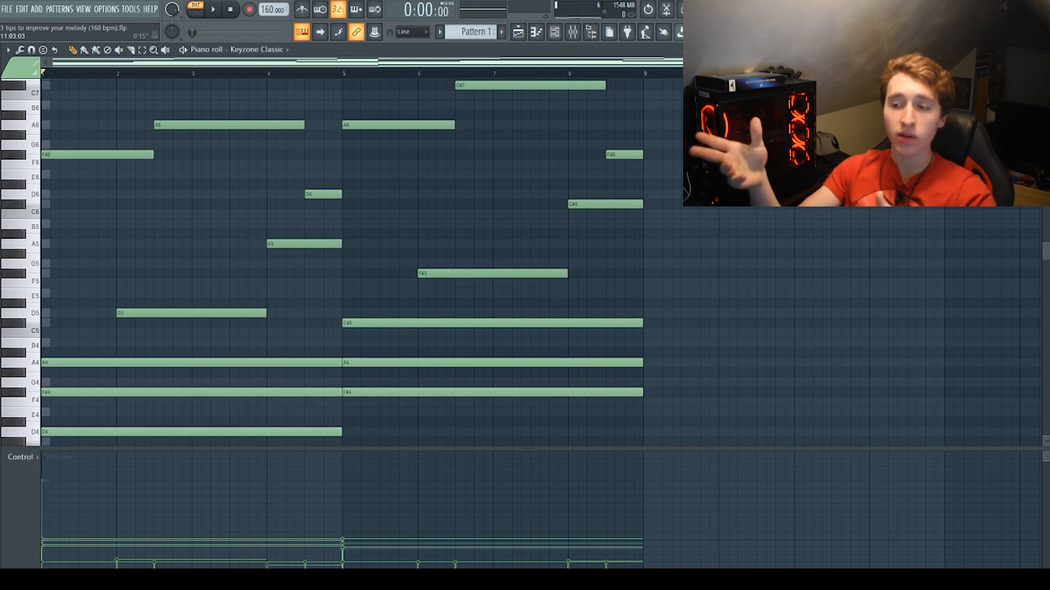
key("Escape")
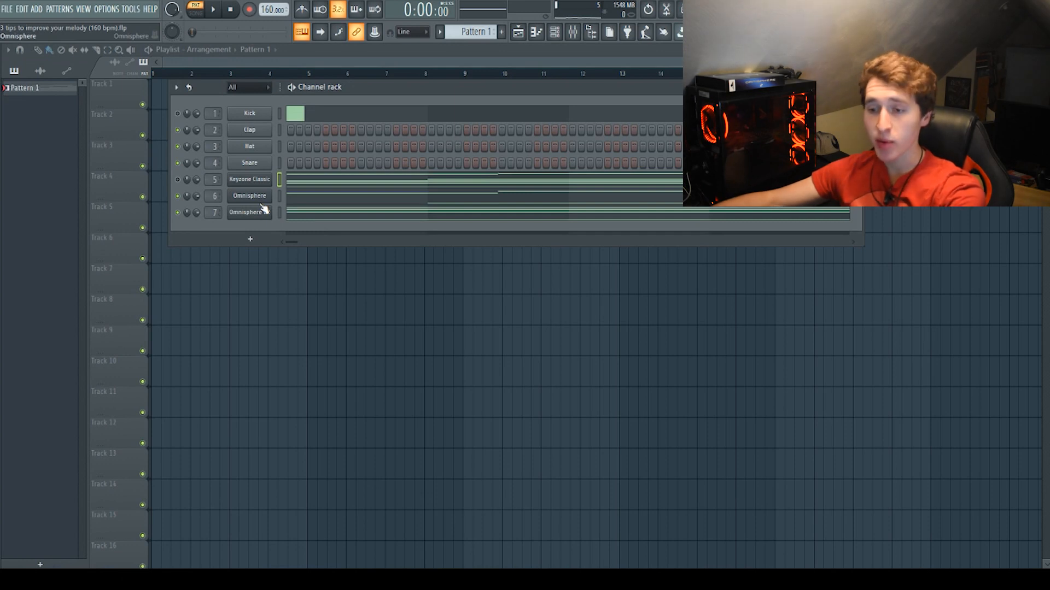
left_click(308, 203)
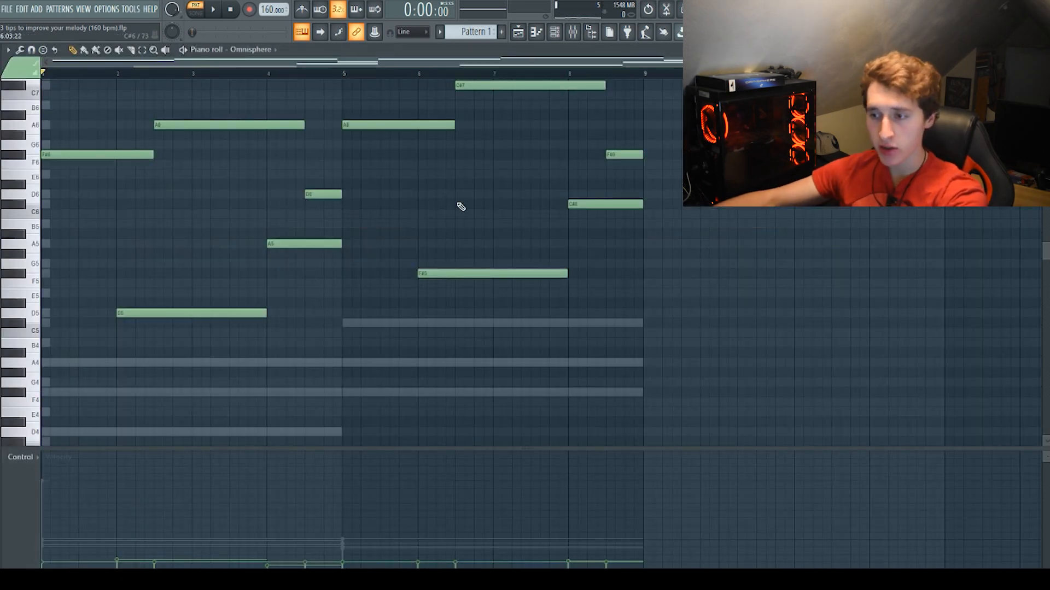
key("Escape")
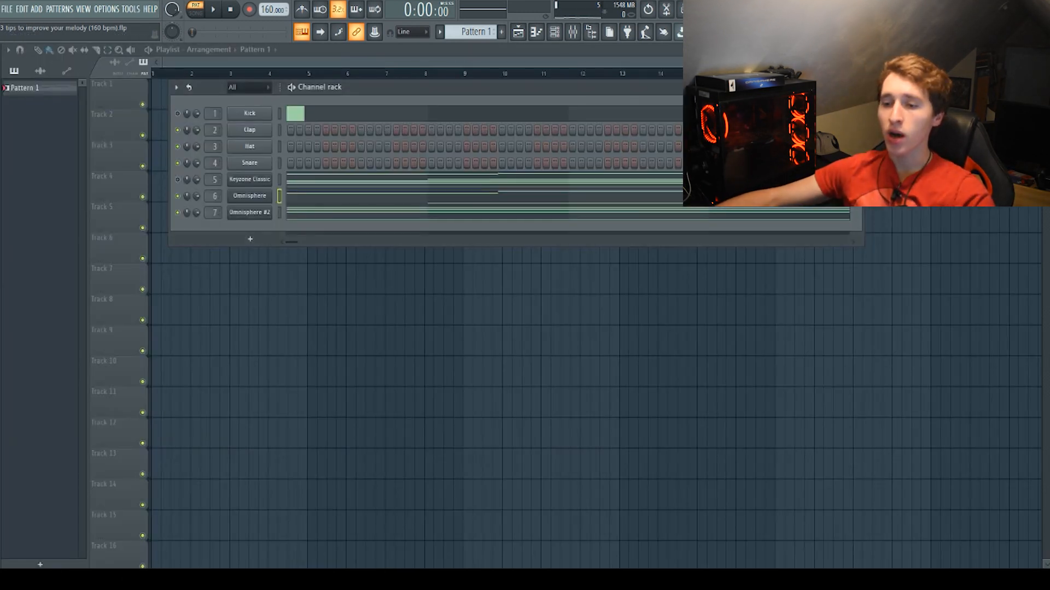
left_click(598, 216)
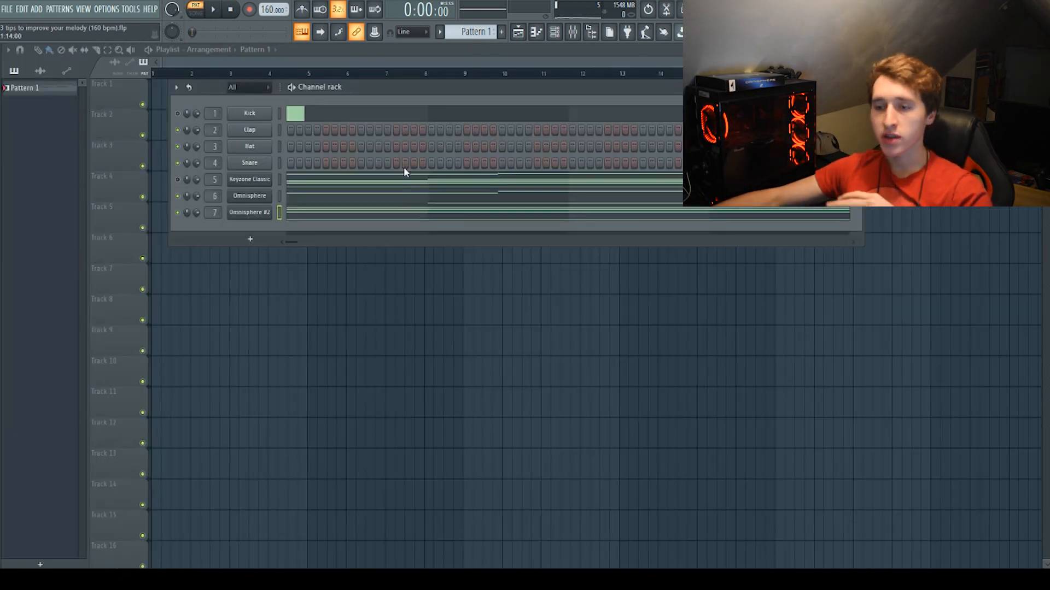
- Examine the Keyzone Classic piano roll from low to high notes, as well as the Omnisphere top melody
left_click(405, 171)
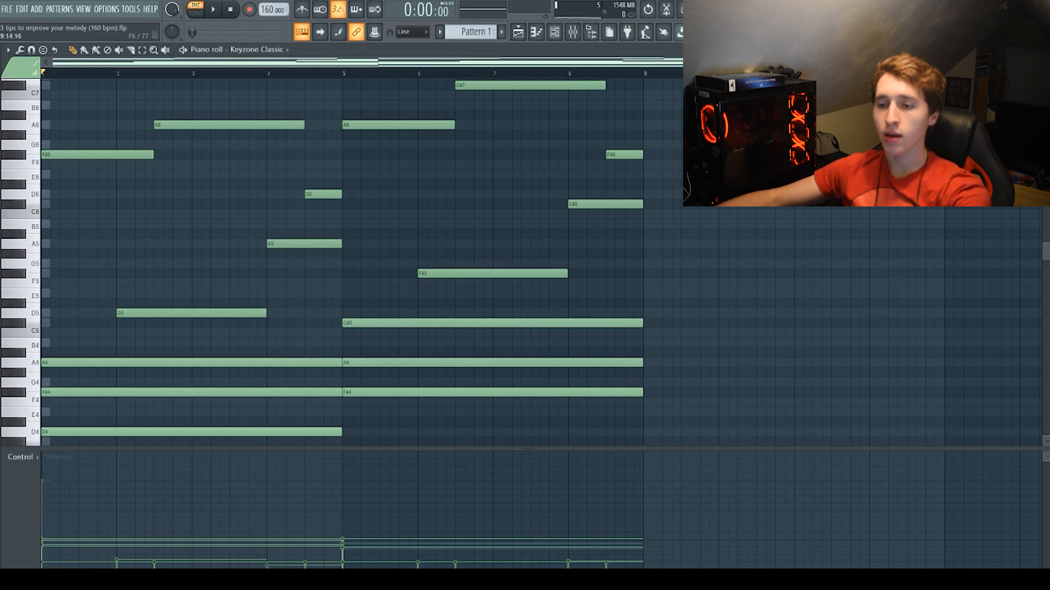
scroll(343, 262, "down", 4)
scroll(343, 262, "up", 6)
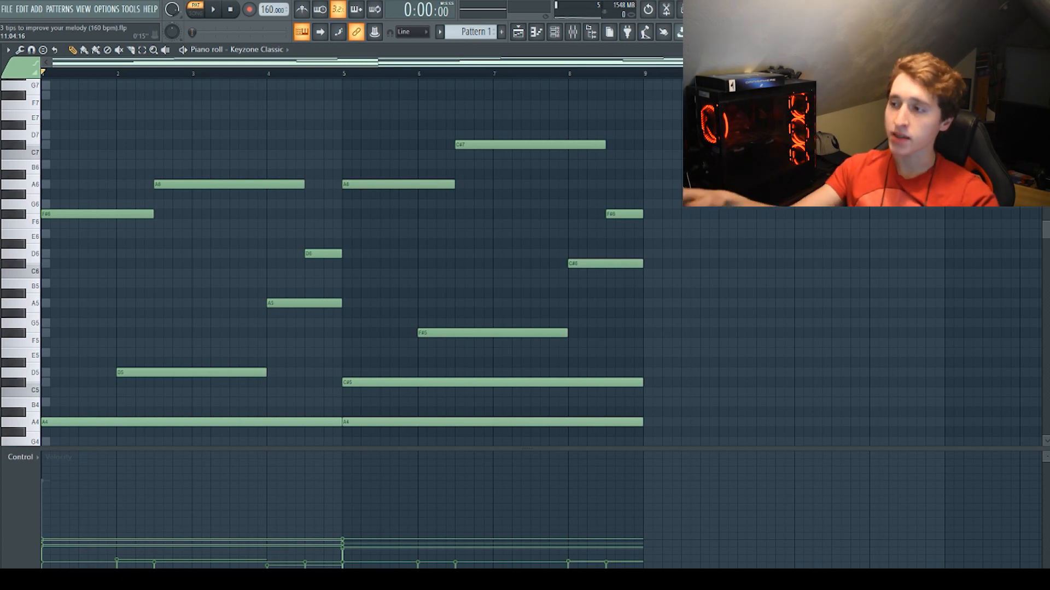
key("Escape")
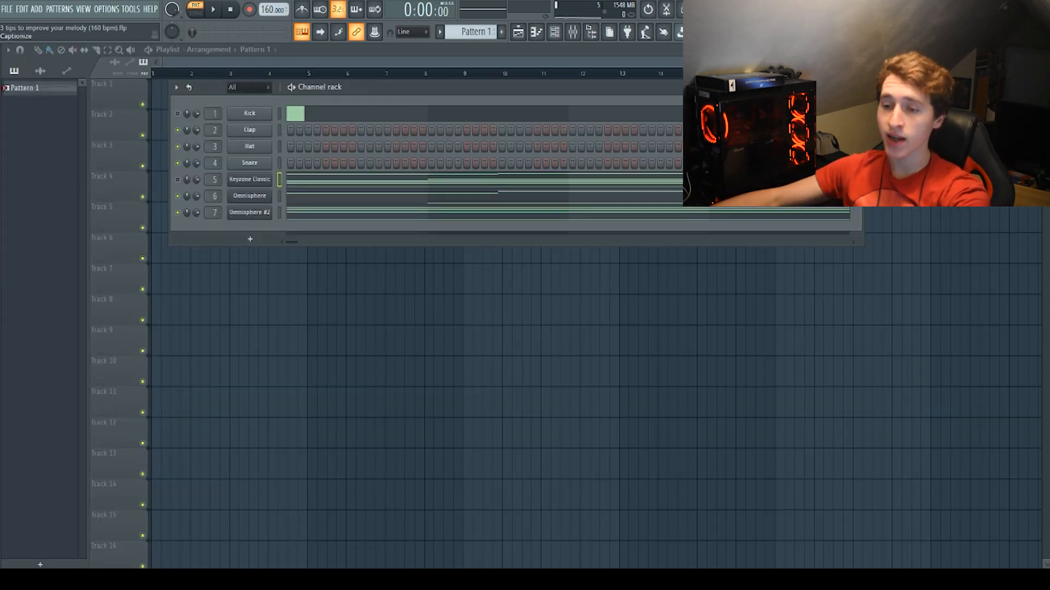
left_click(555, 199)
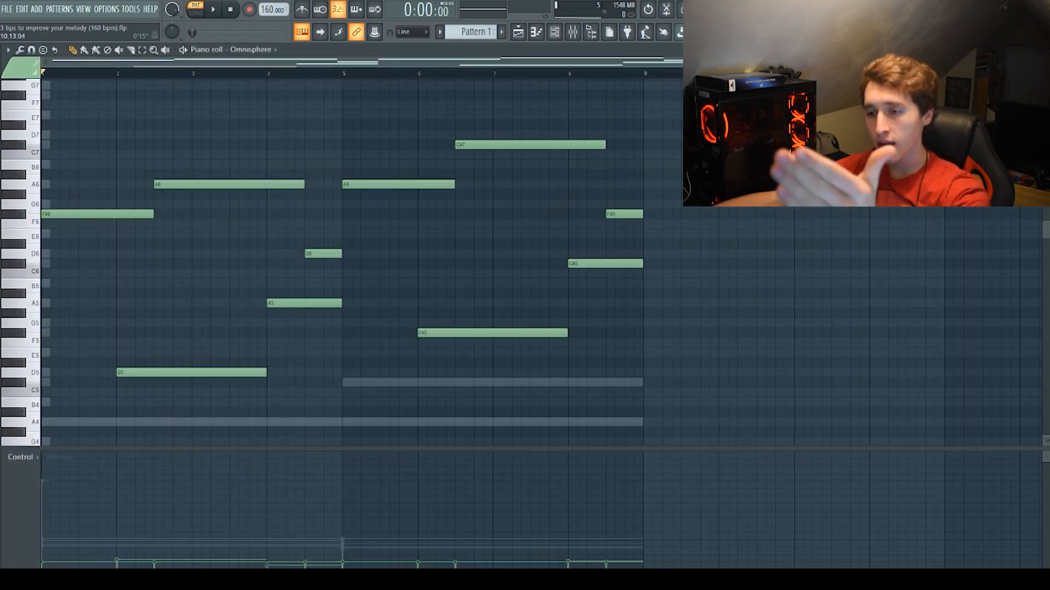
key("Escape")
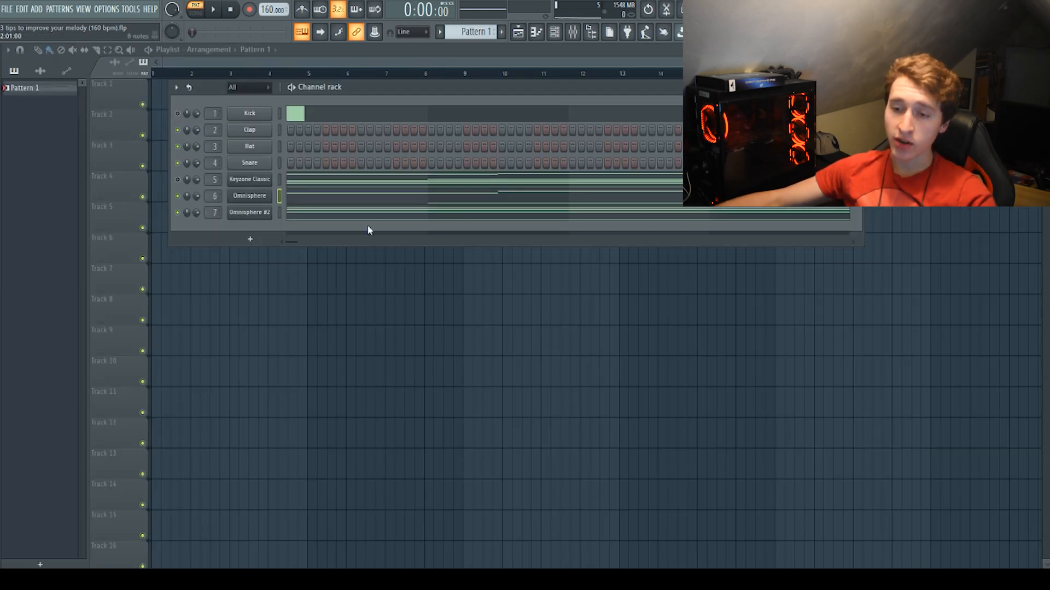
- Copy the complete Keyzone Classic pattern and paste it over the notes of the Omnisphere #2 channel
right_click(269, 178)
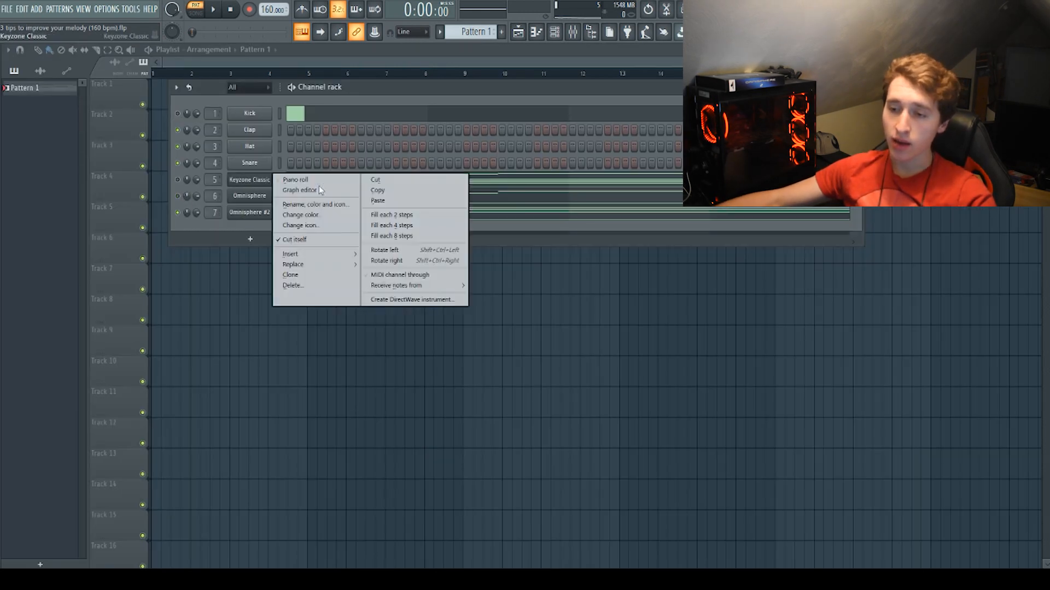
left_click(369, 190)
left_click(280, 212)
key("ctrl+v")
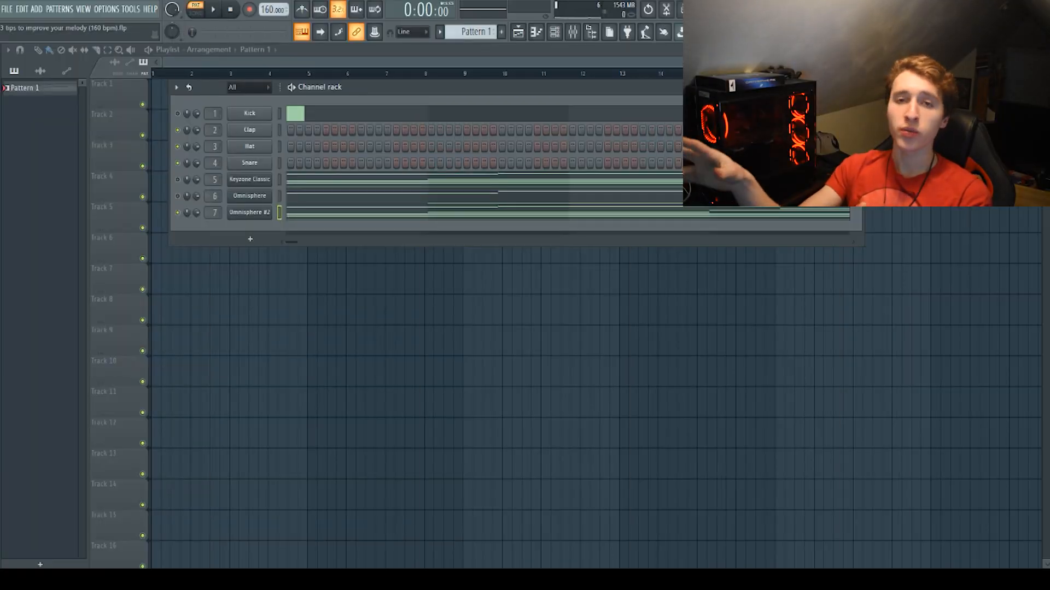
- Inspect the pitch range of the Keyzone Classic notes, from the low root notes up to the highest melody notes
left_click(655, 182)
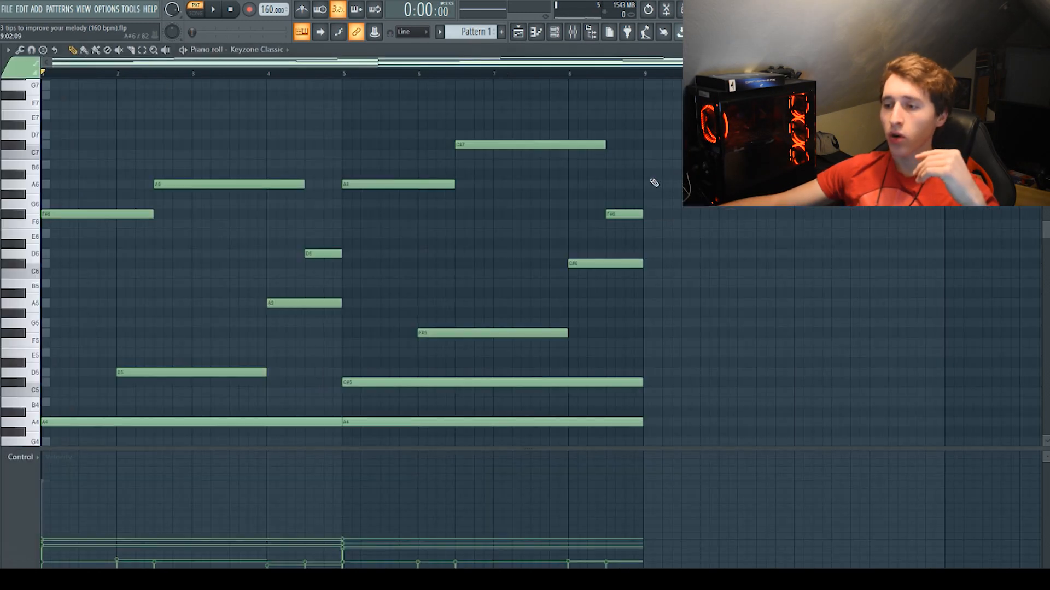
scroll(350, 257, "down", 1)
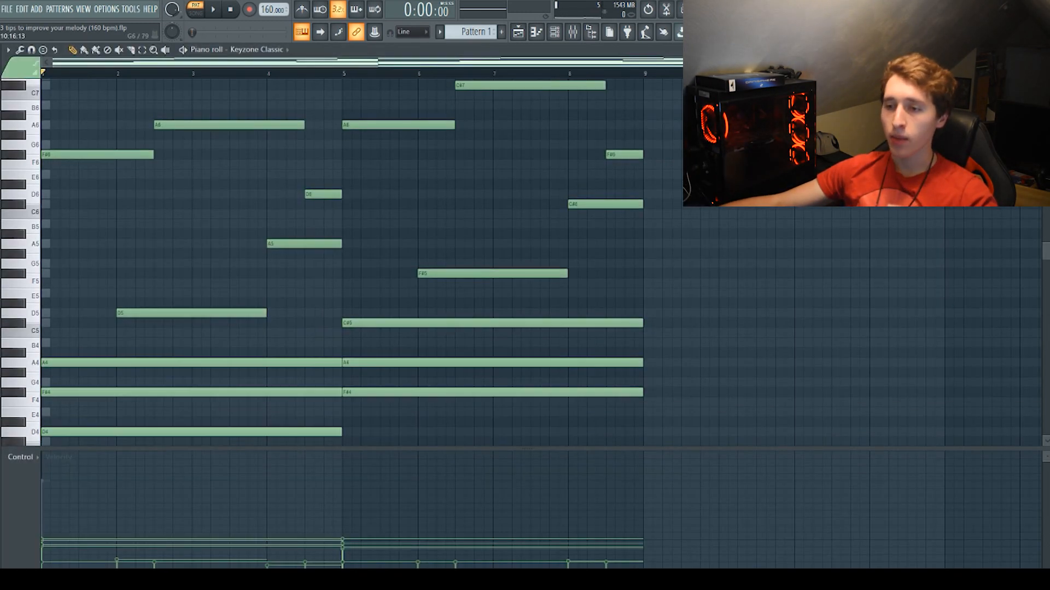
scroll(349, 257, "down", 3)
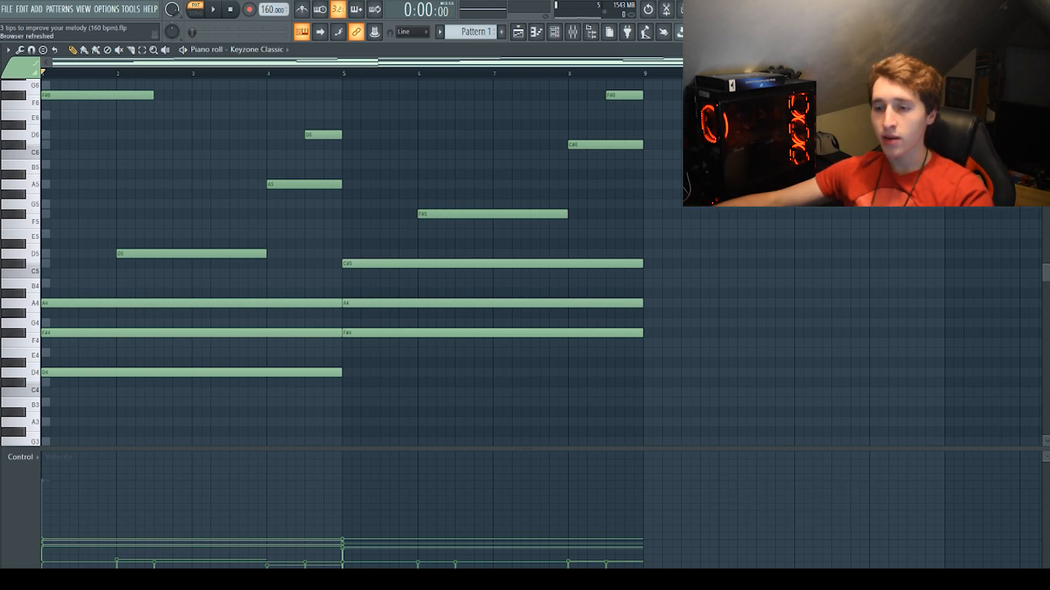
scroll(637, 264, "down", 5)
scroll(637, 264, "up", 13)
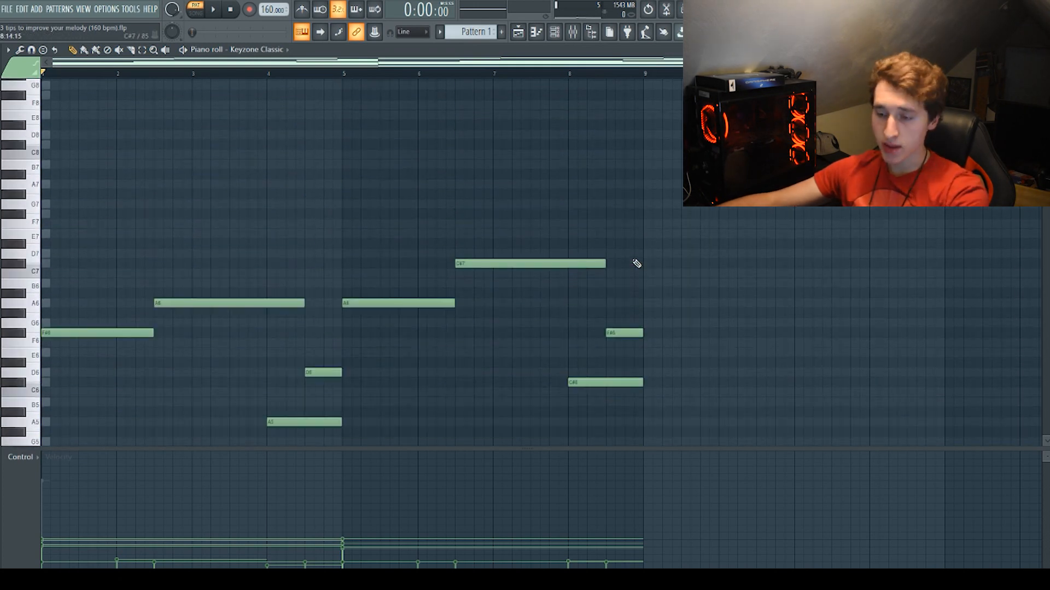
scroll(637, 264, "down", 7)
key("F7")
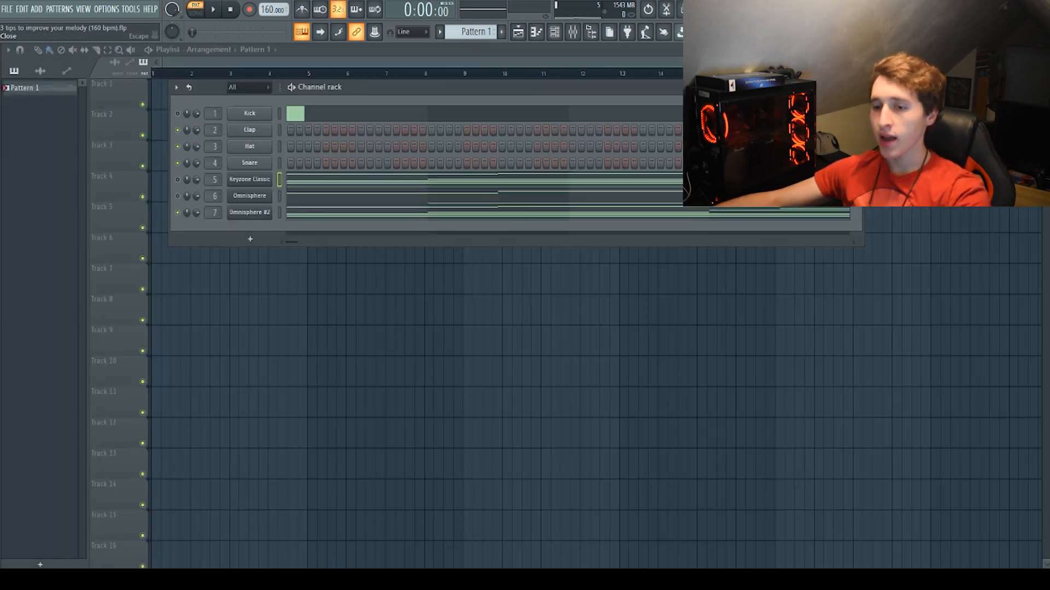
left_click(365, 214)
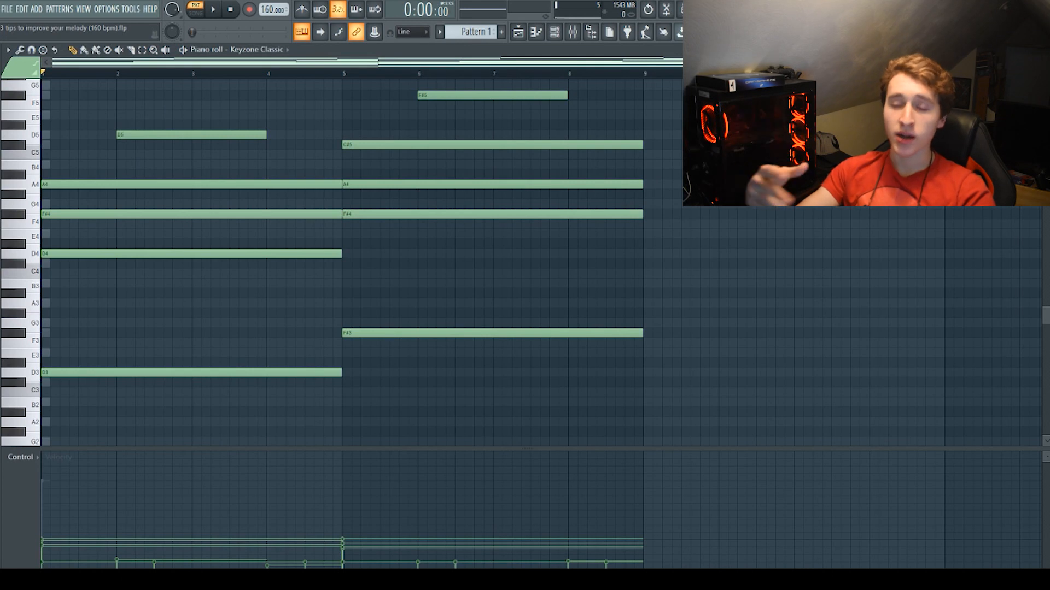
scroll(343, 263, "up", 7)
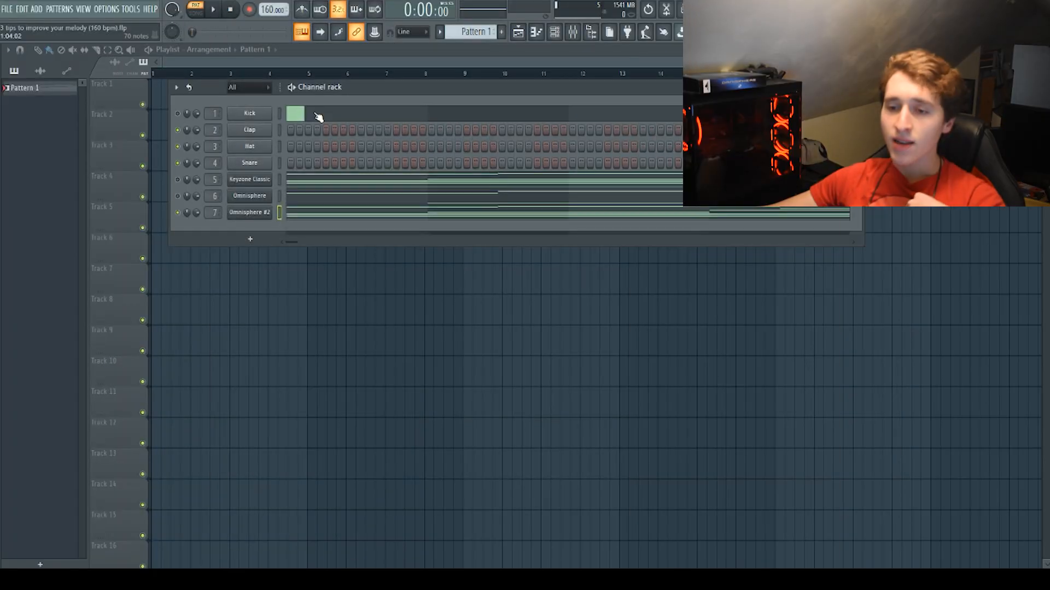
- Open the Kick channel's piano roll and examine the stamped scale notes from the low to the high octaves
left_click(317, 113)
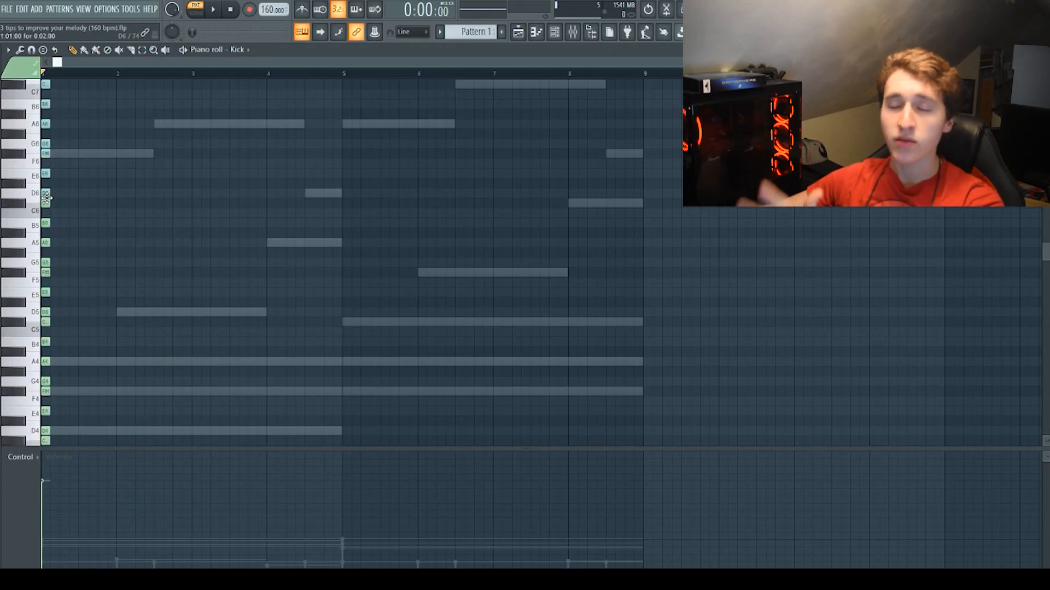
scroll(46, 197, "up", 2)
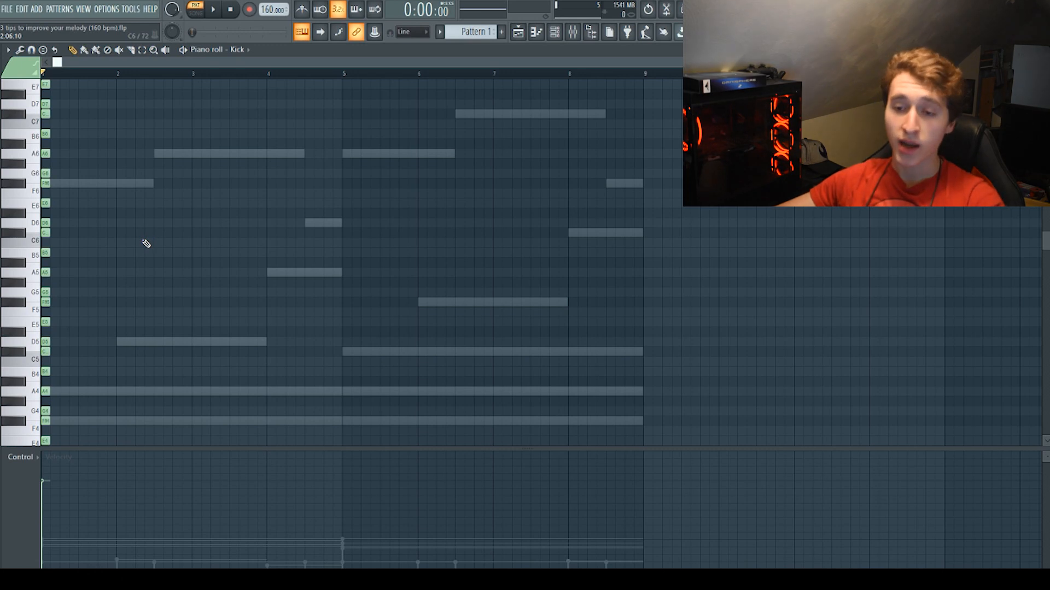
scroll(145, 243, "up", 4)
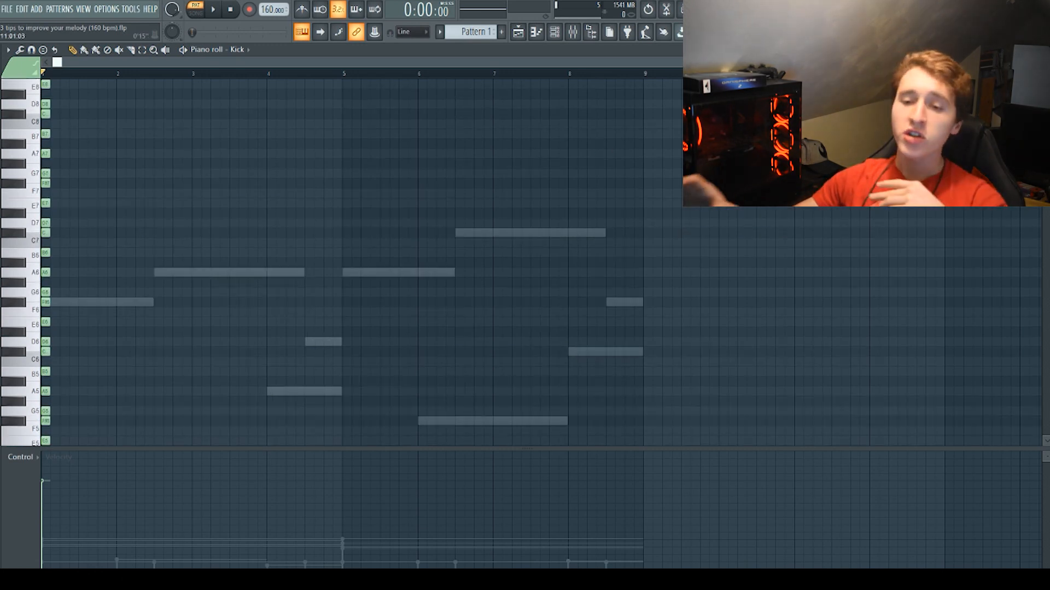
- View the melodic scales available in the stamp list and delete the stray F#7 note near bar 5
left_click(44, 52)
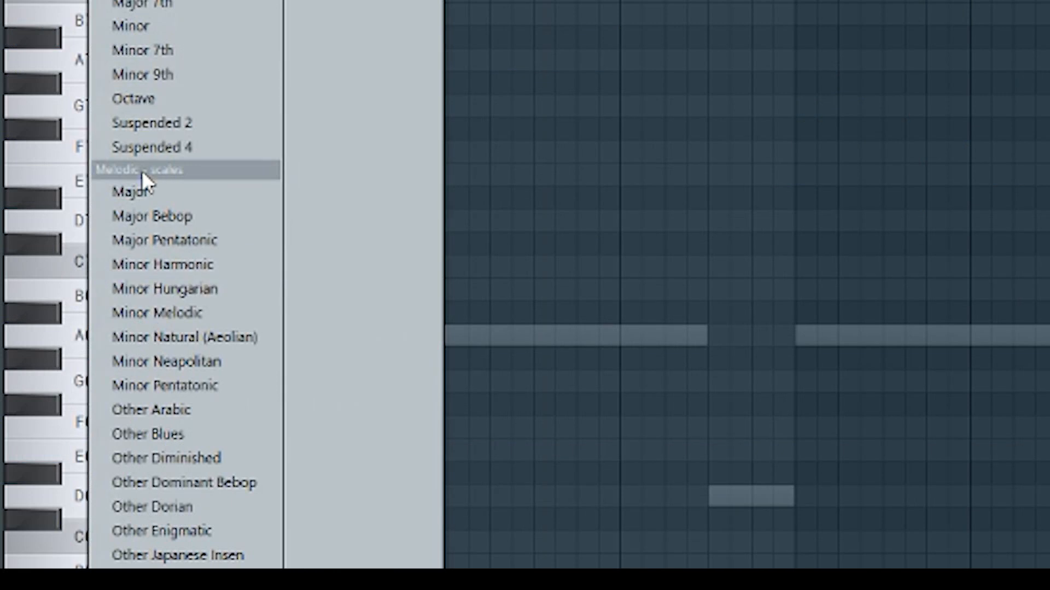
left_click(143, 193)
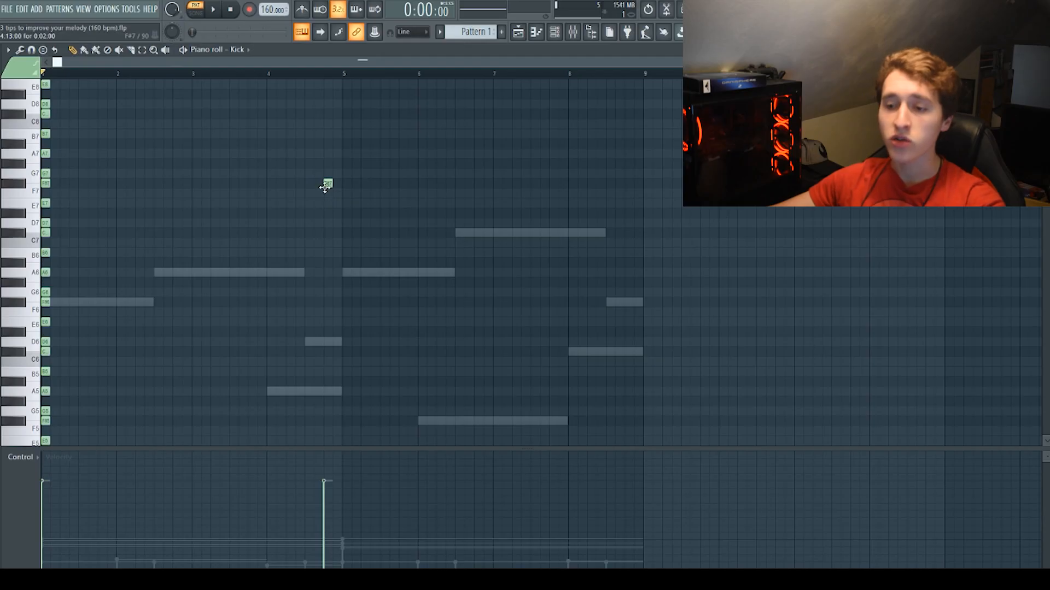
right_click(326, 184)
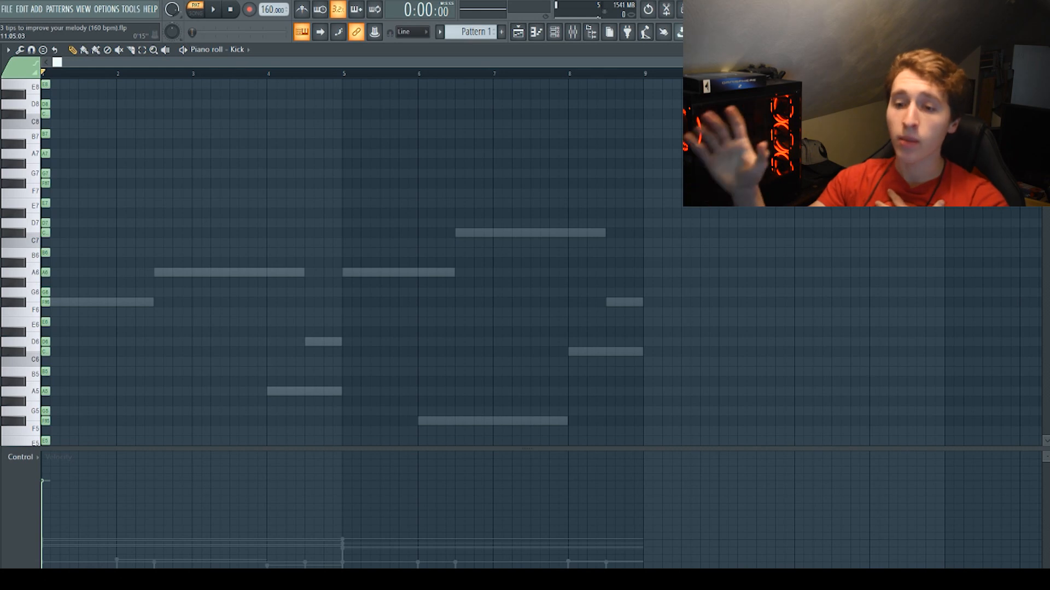
- Compare the stamped scale notes with the ghost melody, review the melodic scales list again, and close the Kick piano roll
scroll(461, 202, "down", 1)
scroll(97, 251, "down", 3)
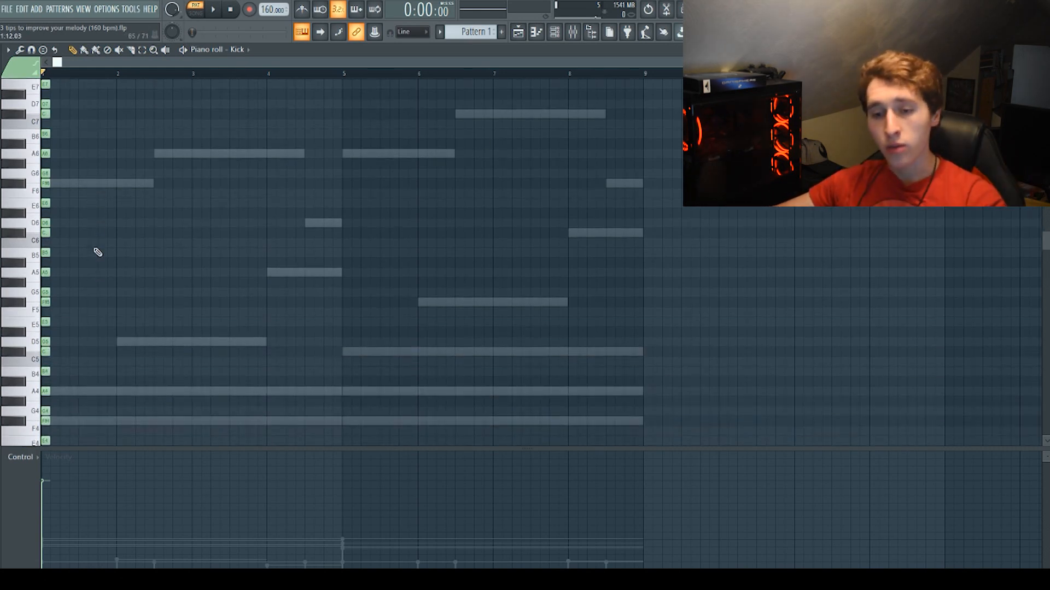
scroll(98, 252, "down", 2)
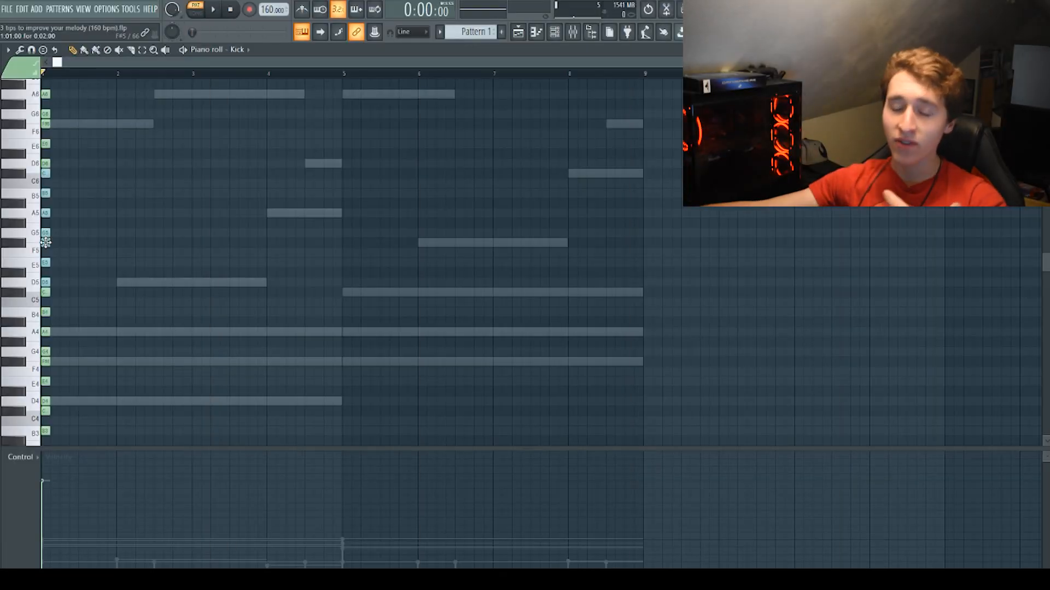
scroll(58, 97, "up", 3)
left_click(43, 50)
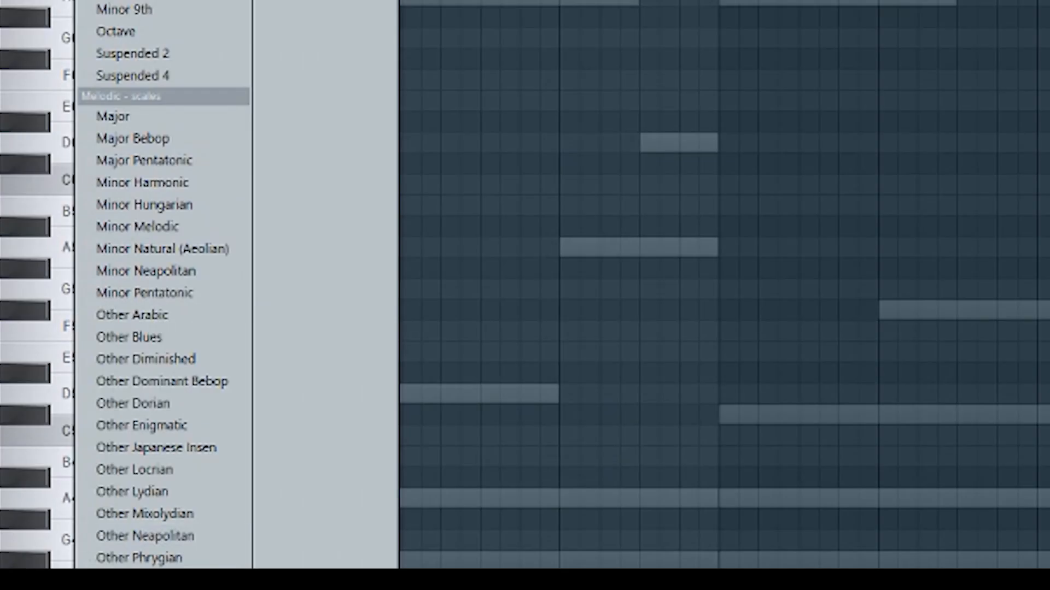
left_click(179, 411)
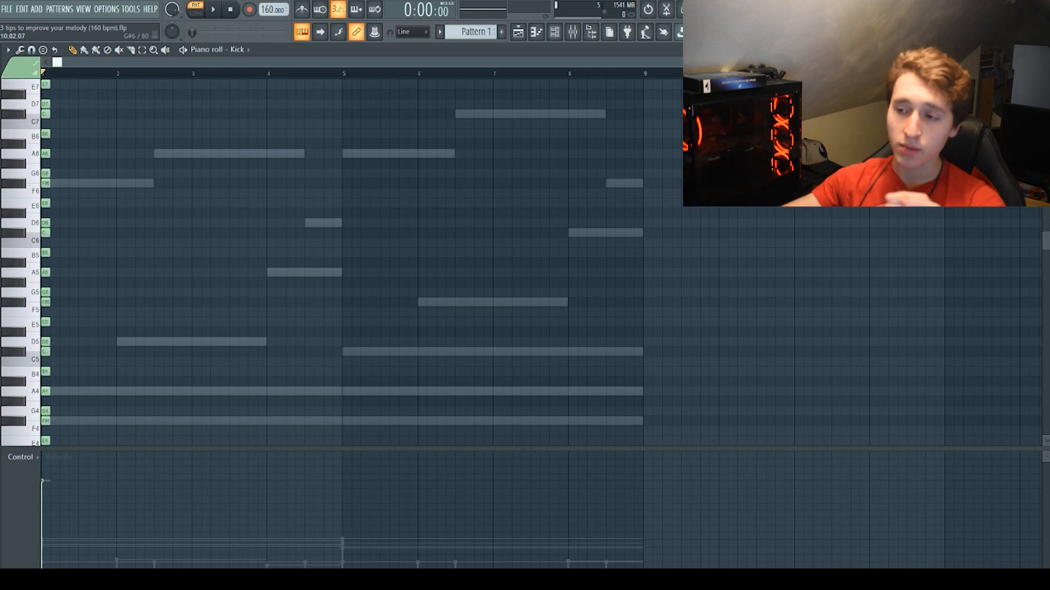
scroll(656, 199, "down", 3)
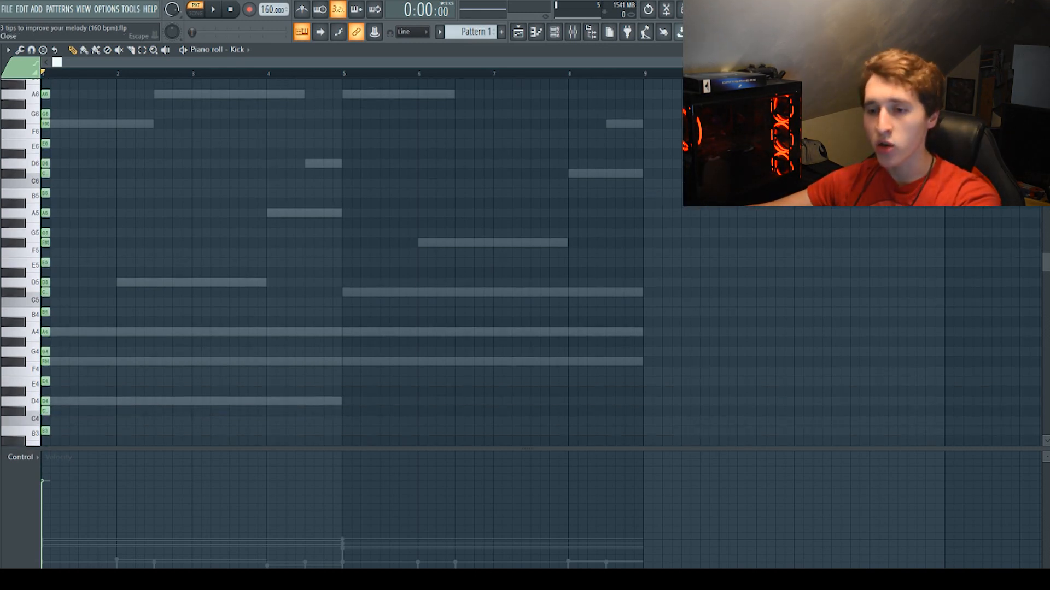
key("Escape")
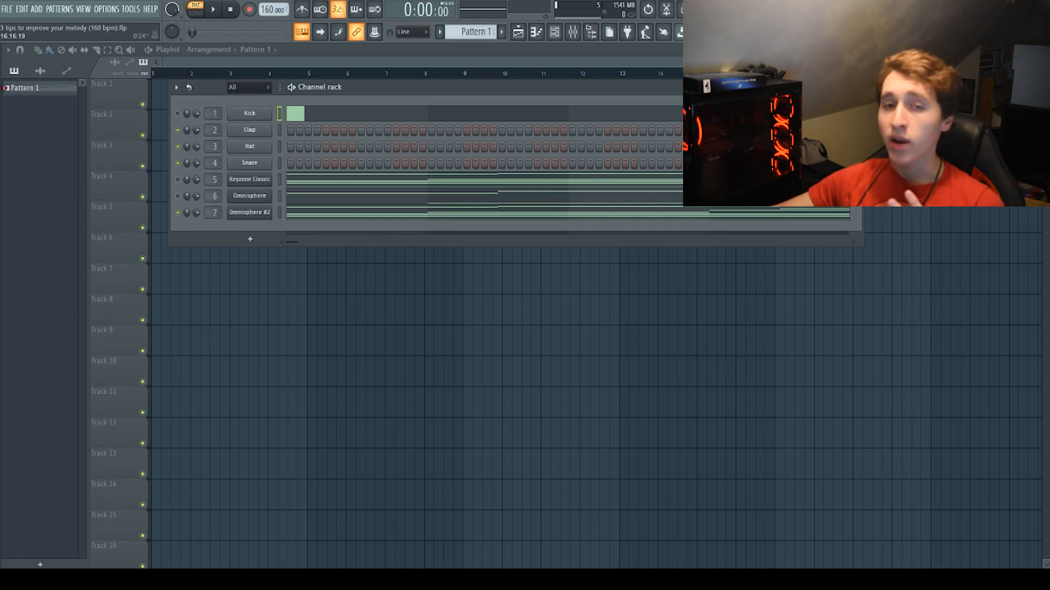
- Reopen the Kick piano roll and examine the scale notes from D6 up to C#7, then close it
left_click(332, 115)
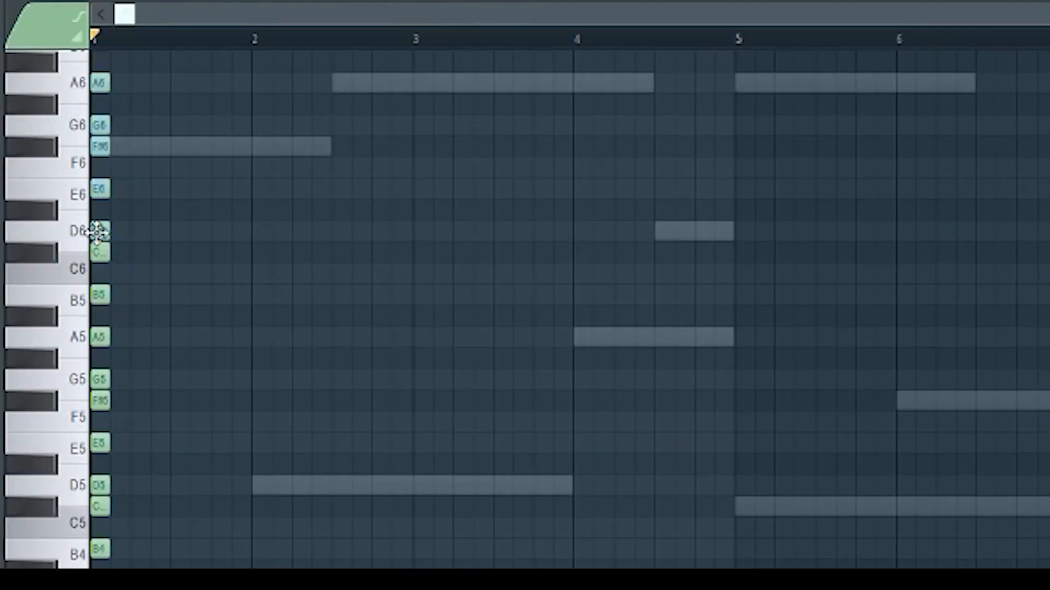
scroll(182, 276, "up", 3)
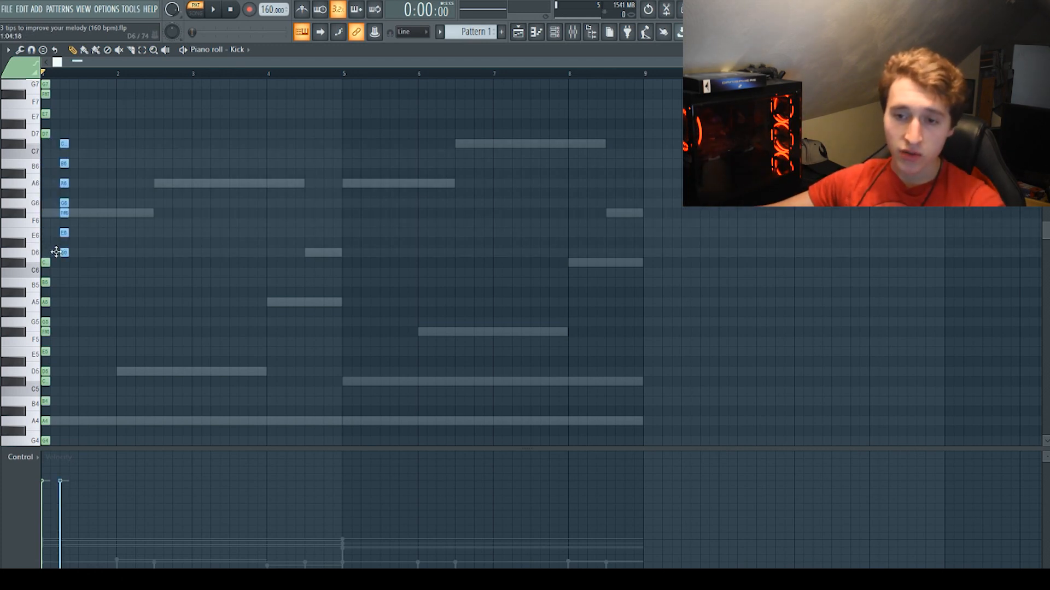
key("Escape")
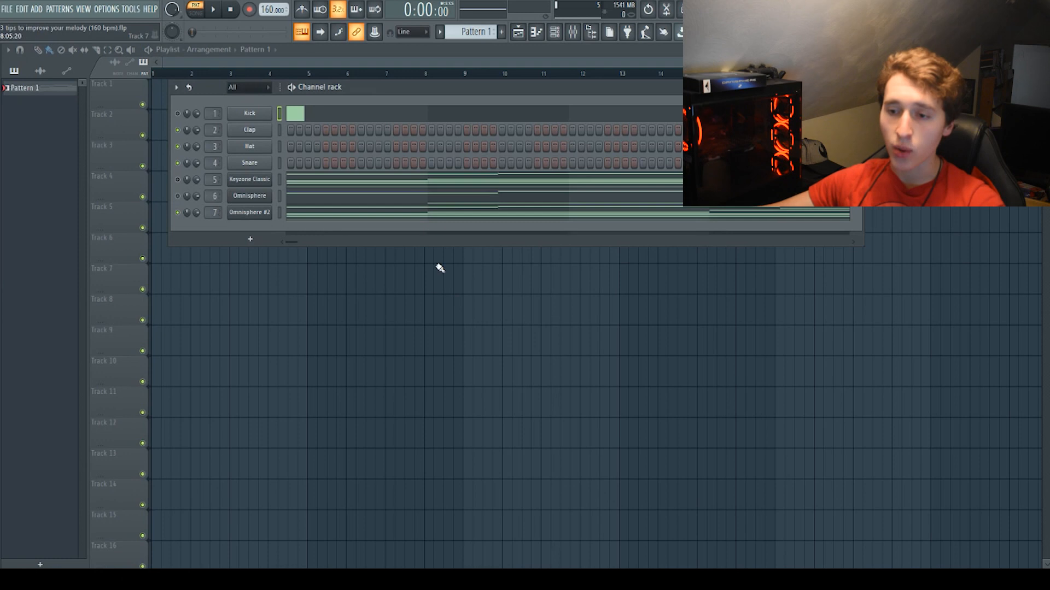
- Play Pattern 1 and view the full melody in the Omnisphere #2 piano roll while listening
left_click(217, 12)
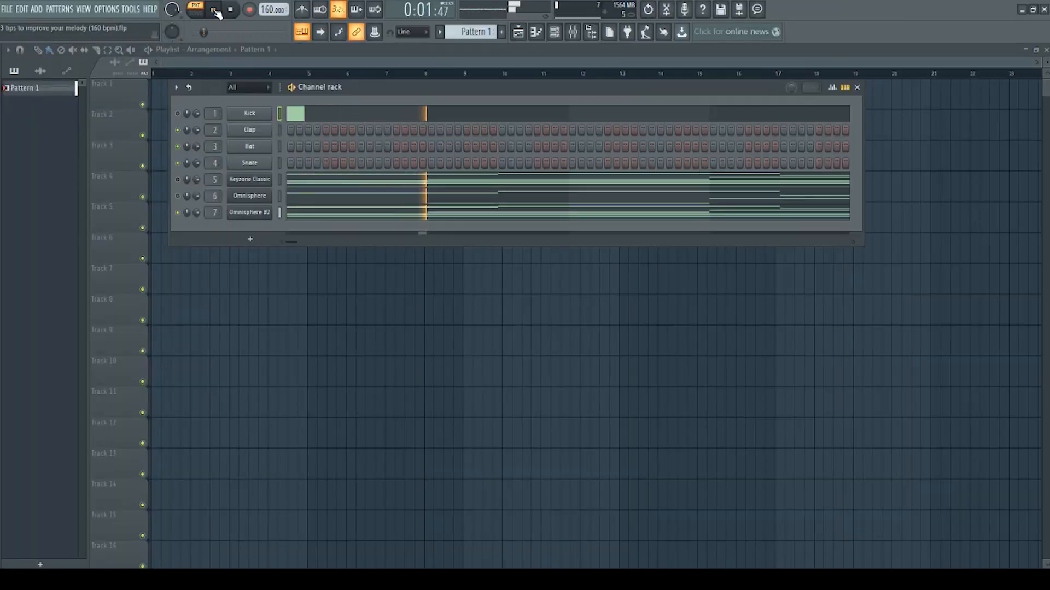
left_click(394, 213)
scroll(399, 223, "down", 1)
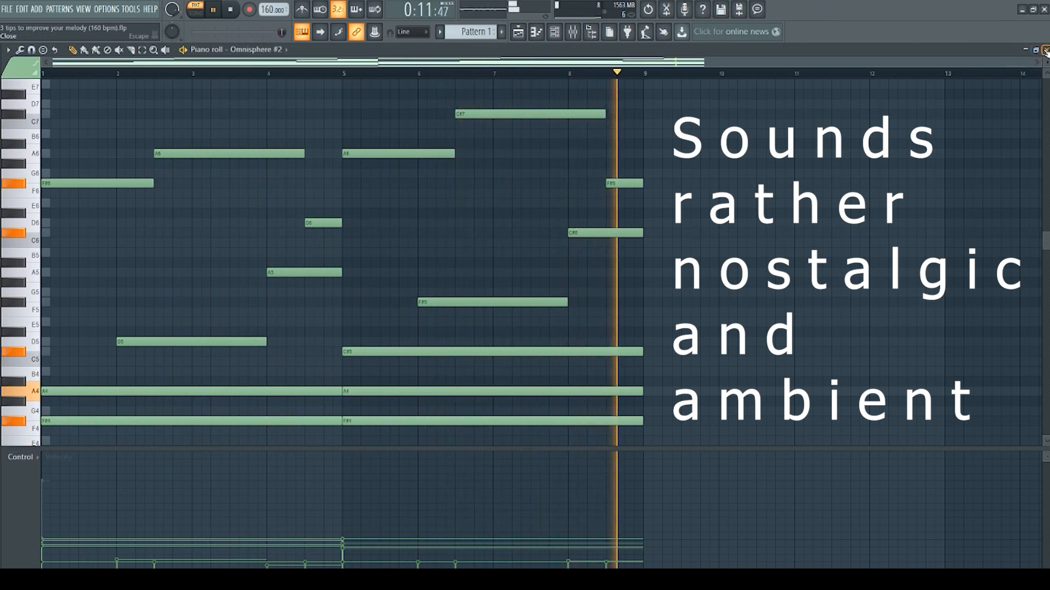
key("F7")
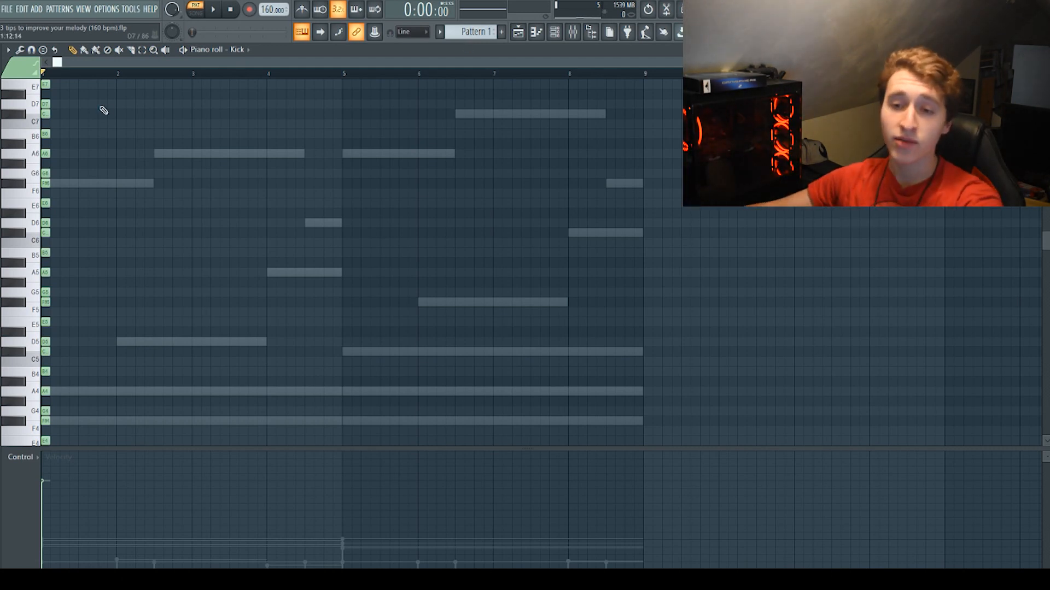
- Look up Other Lydian among the melodic scales and review the Kick channel's scale notes up to the highest octaves
left_click(43, 49)
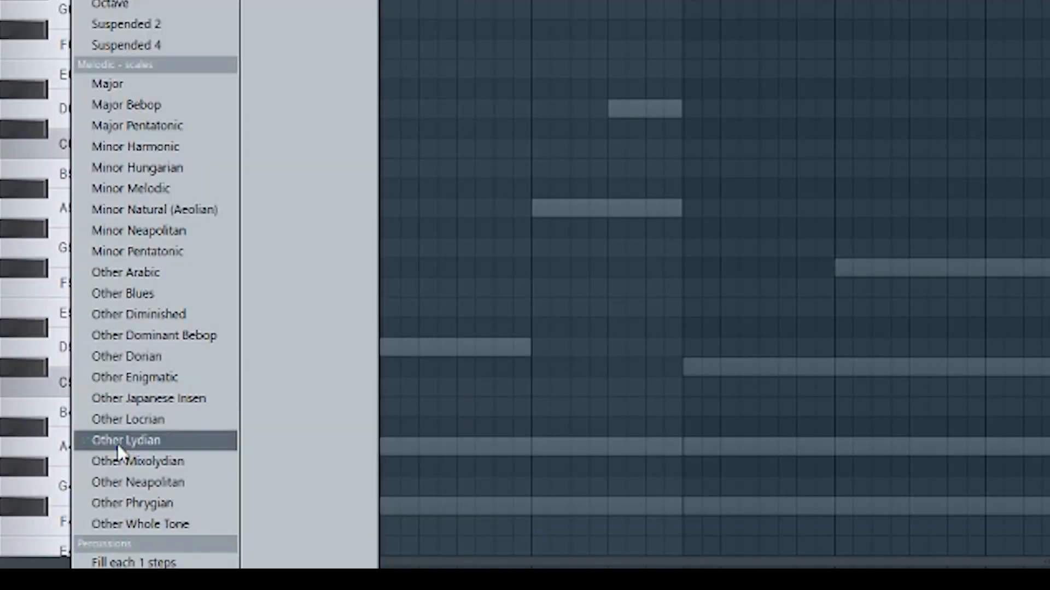
left_click(383, 223)
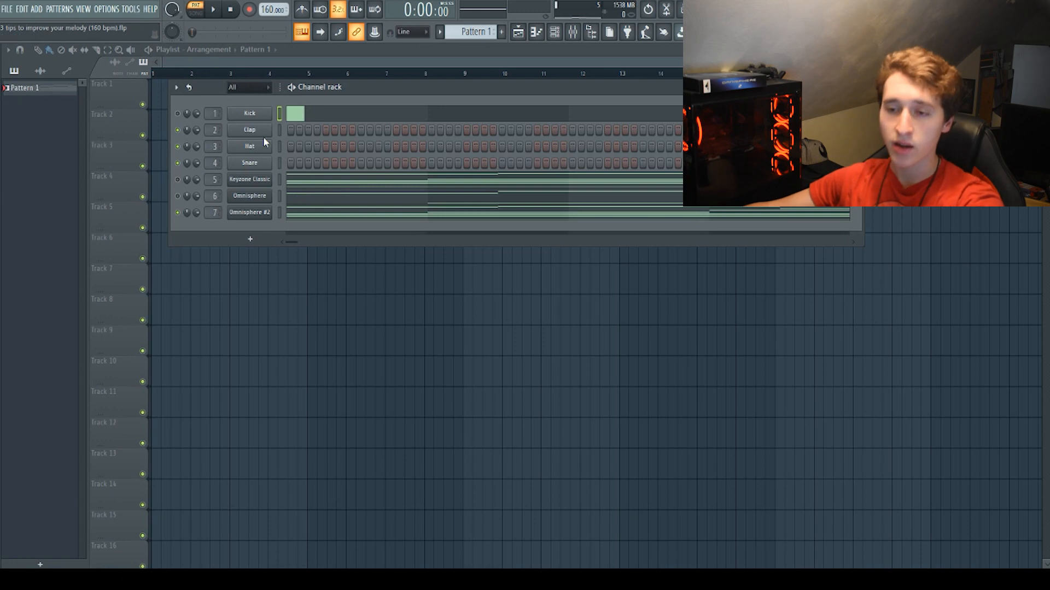
left_click(612, 180)
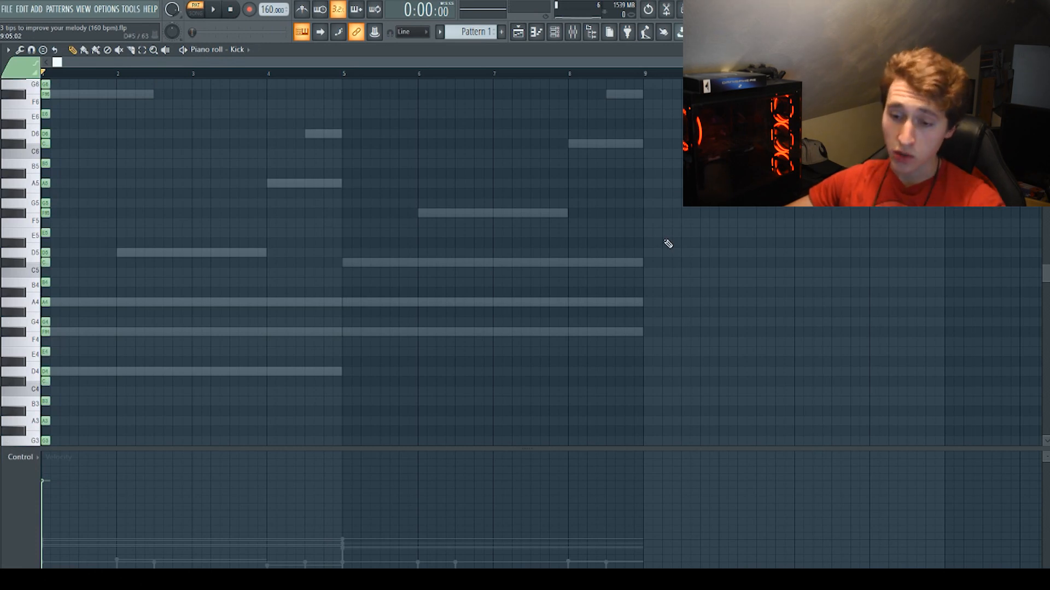
scroll(664, 241, "up", 4)
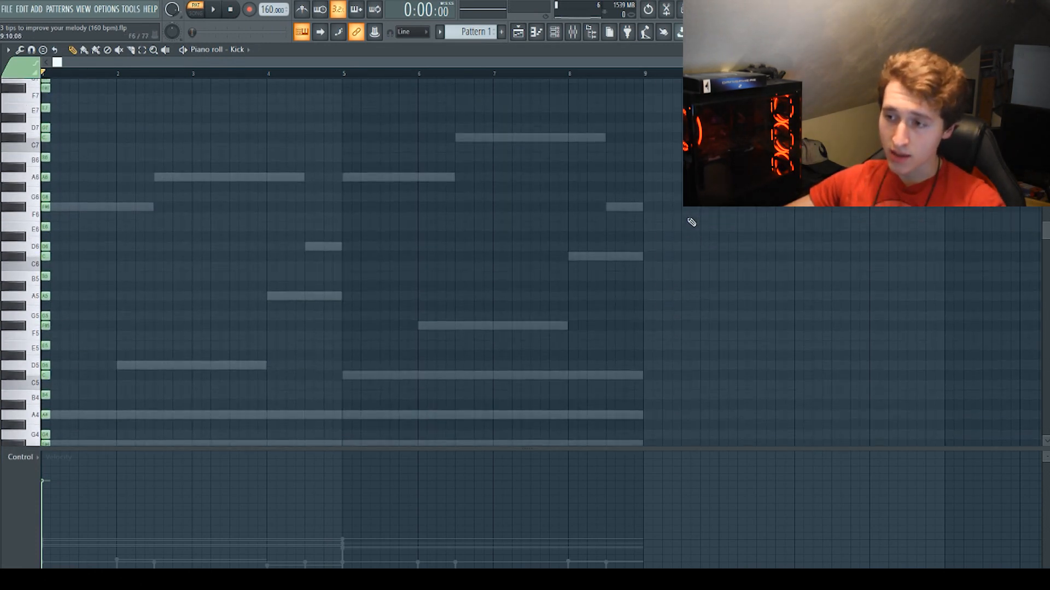
scroll(691, 222, "up", 3)
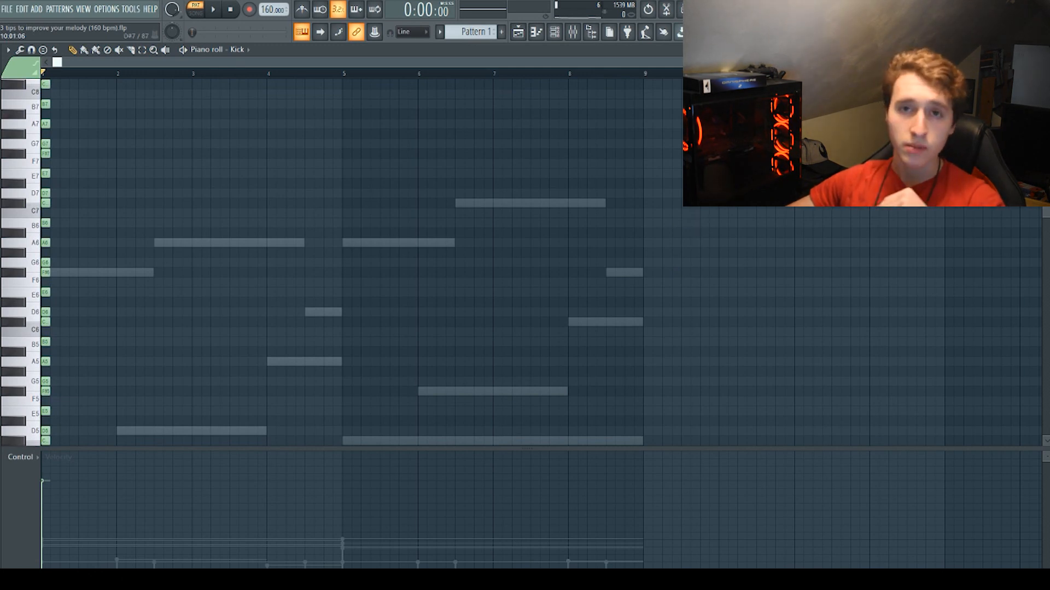
key("F7")
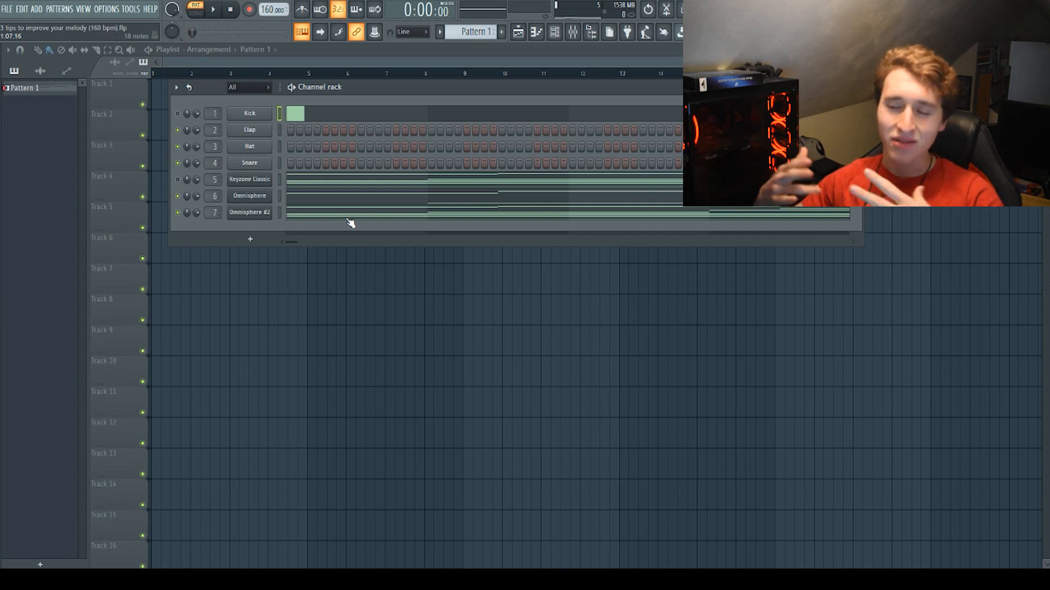
- Delete the upper melody notes, including D5 at bar 2, from Omnisphere #2, keeping only the long chord and root notes
left_click(350, 222)
mouse_move(352, 184)
left_mouse_down()
mouse_move(572, 94)
mouse_move(570, 229)
mouse_move(257, 310)
left_mouse_up()
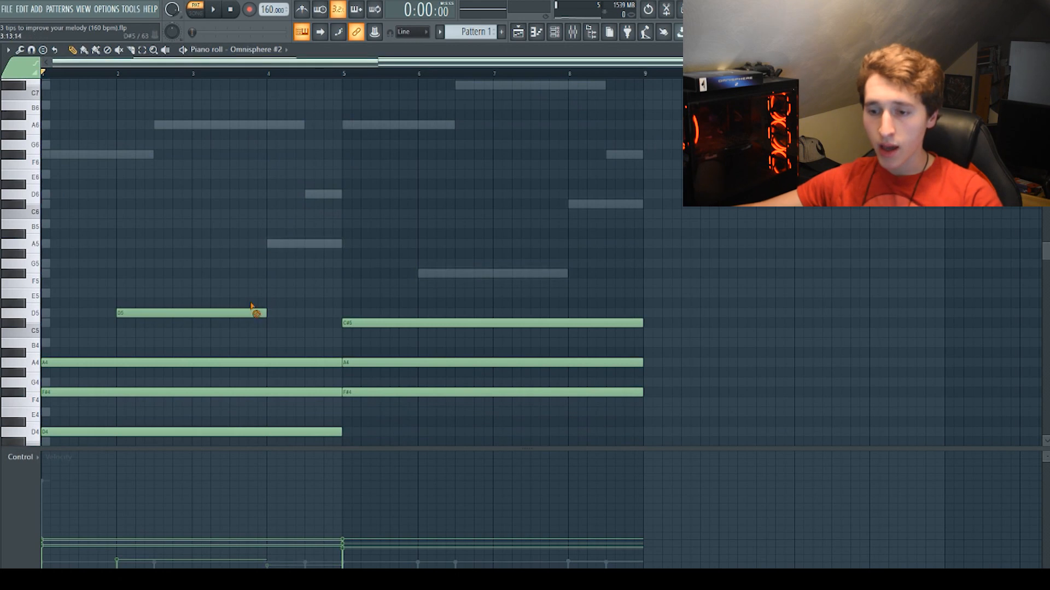
scroll(257, 310, "down", 5)
key("F7")
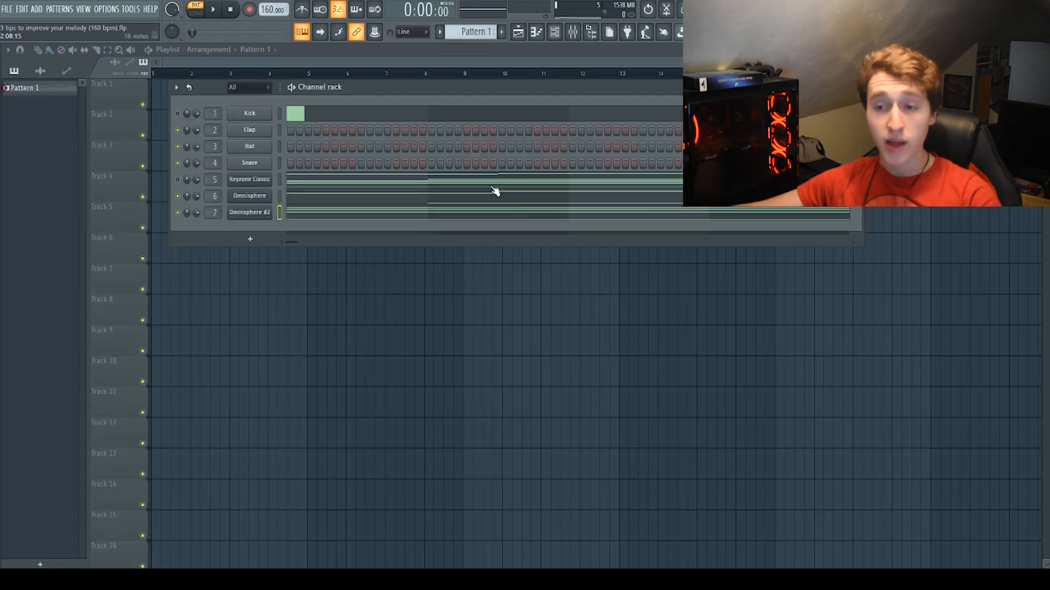
- Inspect the Omnisphere top melody against the ghosted low notes in its piano roll while the pattern plays
left_click(425, 196)
scroll(420, 194, "up", 5)
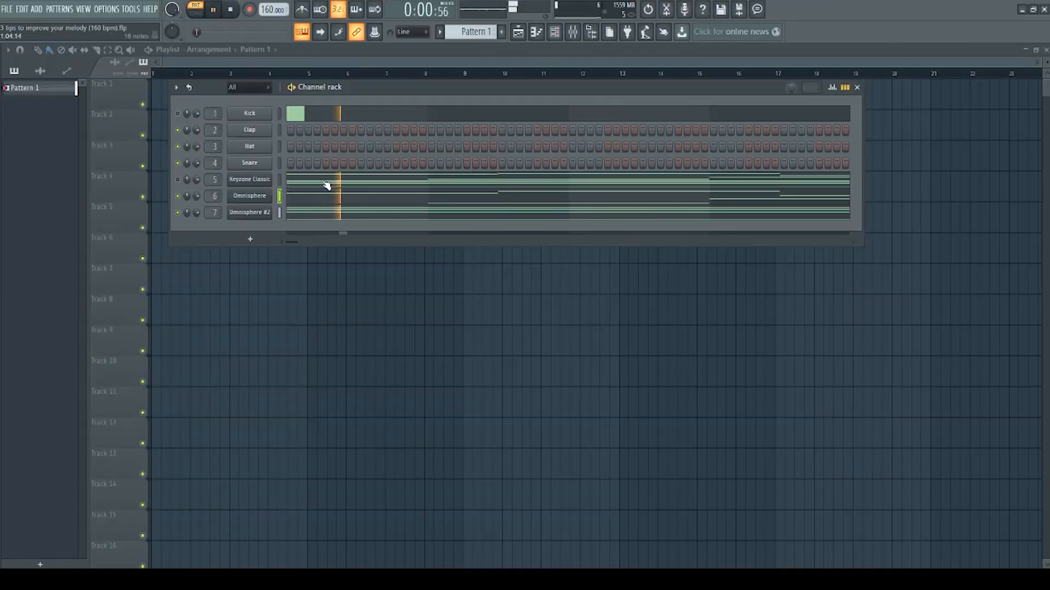
left_click(332, 194)
scroll(403, 227, "up", 3)
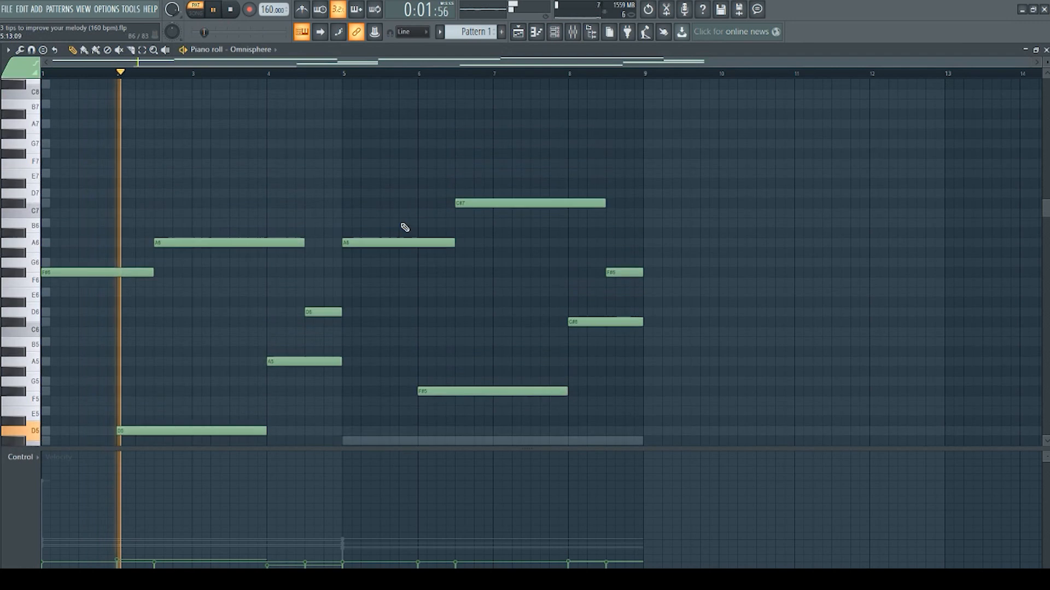
scroll(403, 228, "down", 7)
scroll(384, 234, "down", 3)
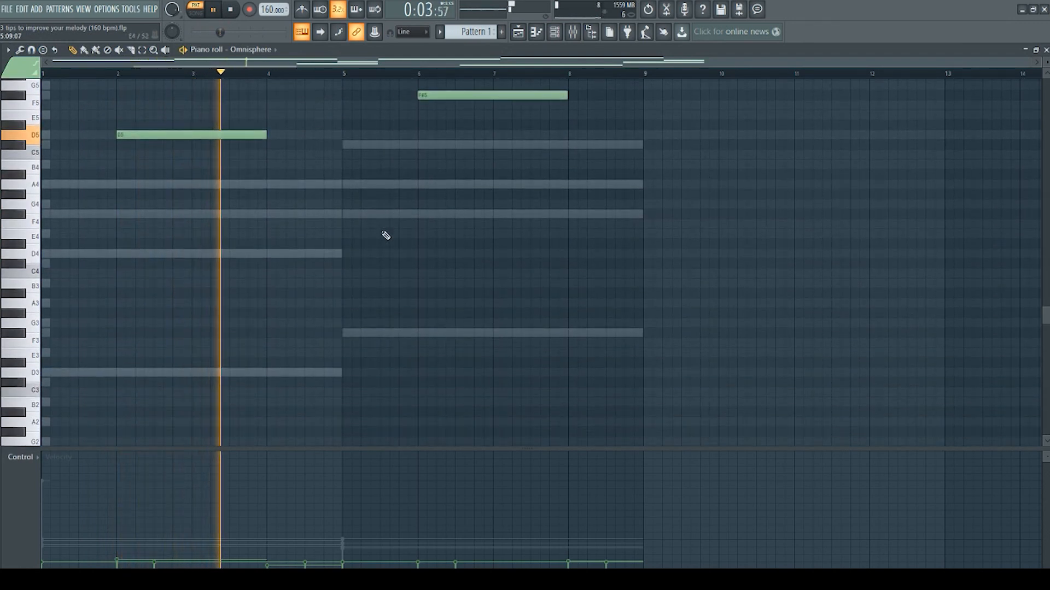
scroll(386, 235, "up", 5)
scroll(385, 235, "up", 3)
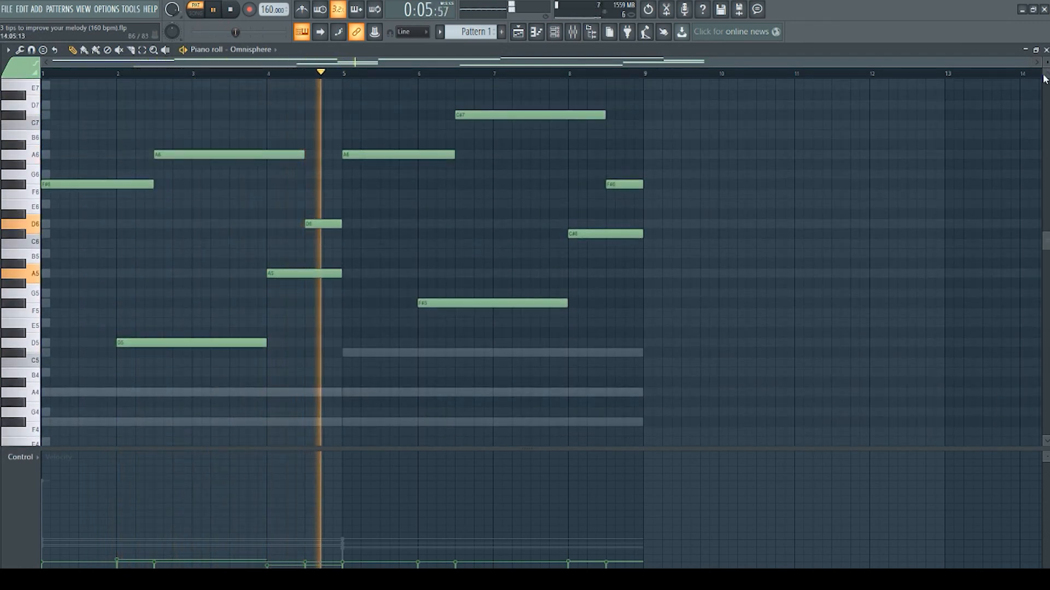
left_click(1045, 50)
- View the Omnisphere #2 chord notes during playback, close the piano roll, and stop the pattern
left_click(558, 216)
scroll(557, 218, "down", 8)
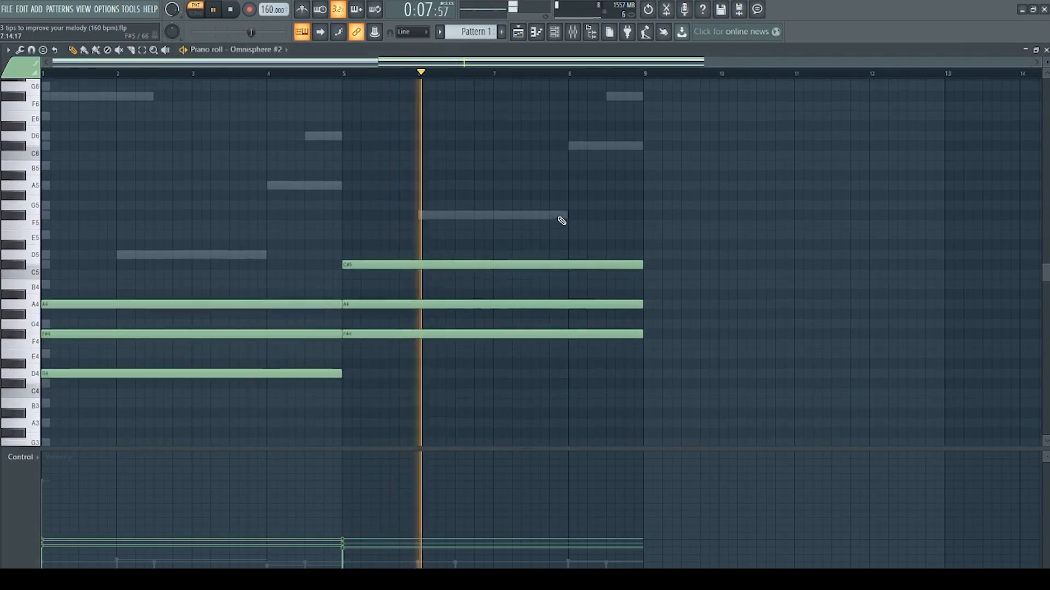
left_click(1045, 50)
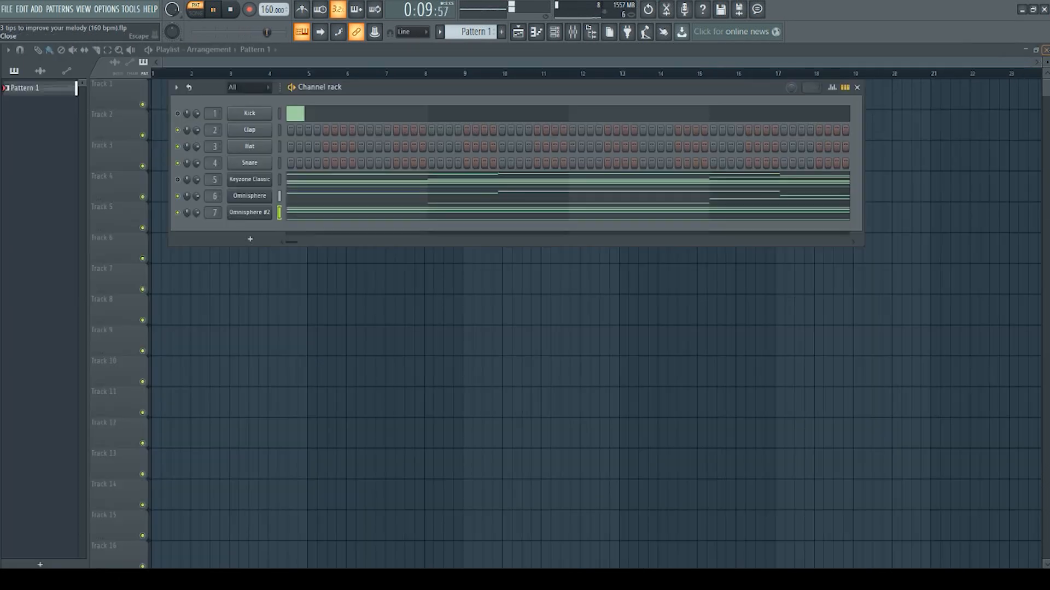
left_click(230, 9)
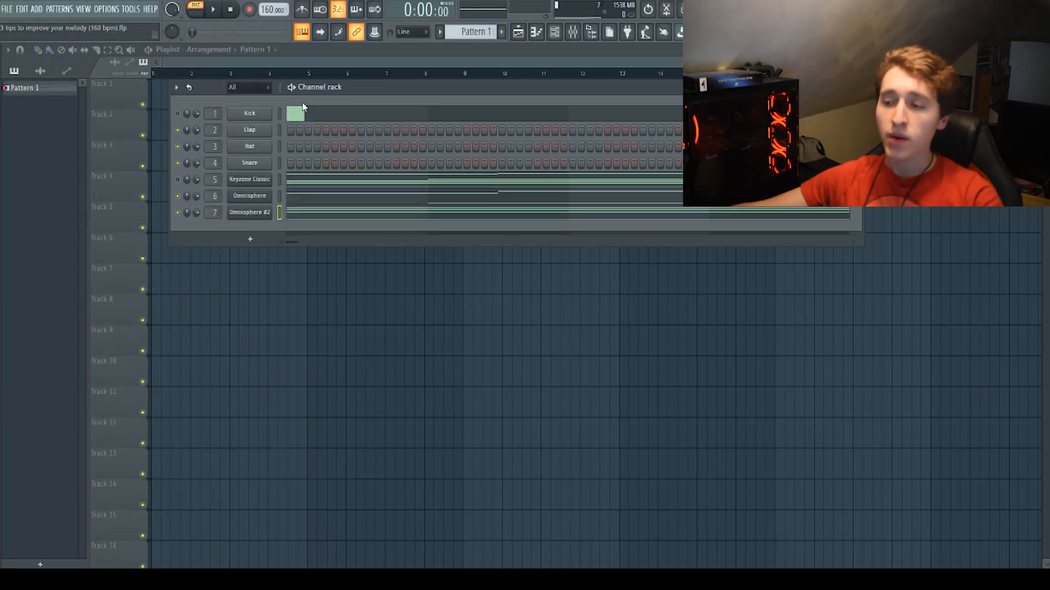
- Open Fruity parametric EQ 2 on the mixer's Master track and play the pattern to view its frequency spectrum
key("F9")
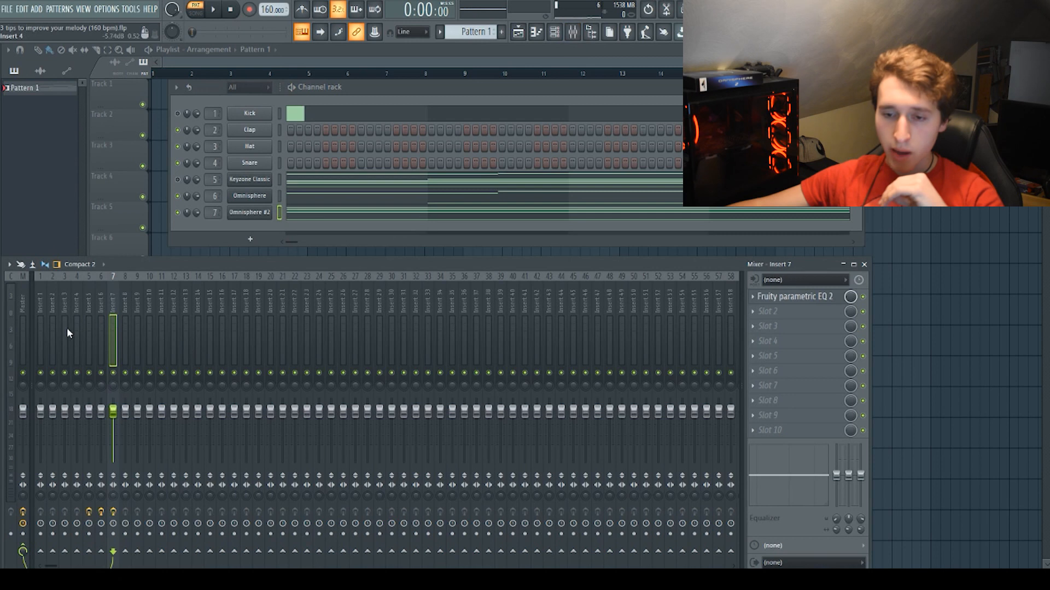
left_click(22, 309)
left_click(793, 296)
key("space")
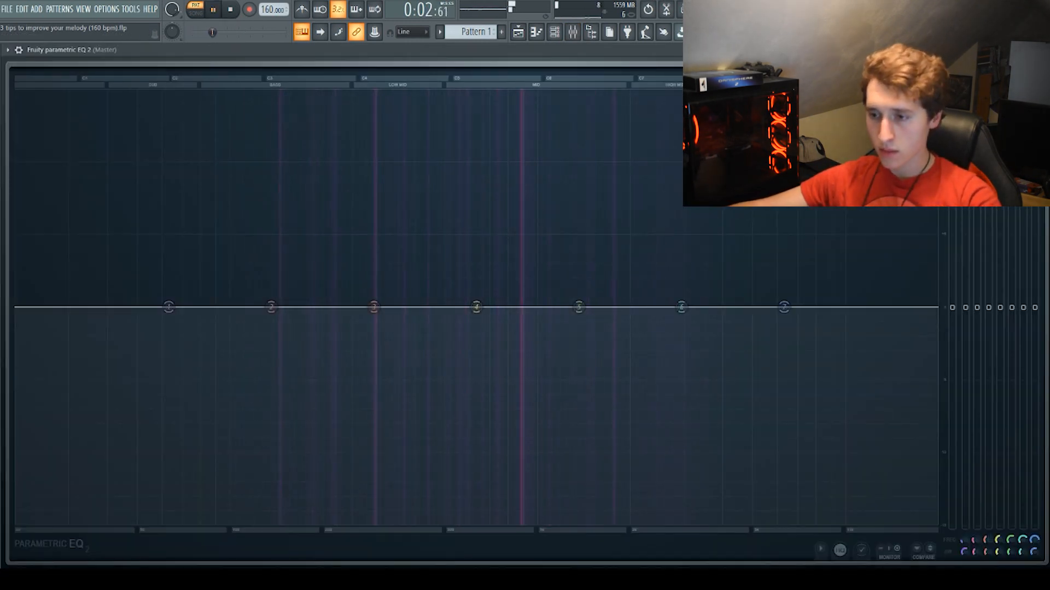
- Stop the pattern, close the Master EQ, and look through the effect slots of mixer Inserts 5, 6 and 7
left_click(232, 11)
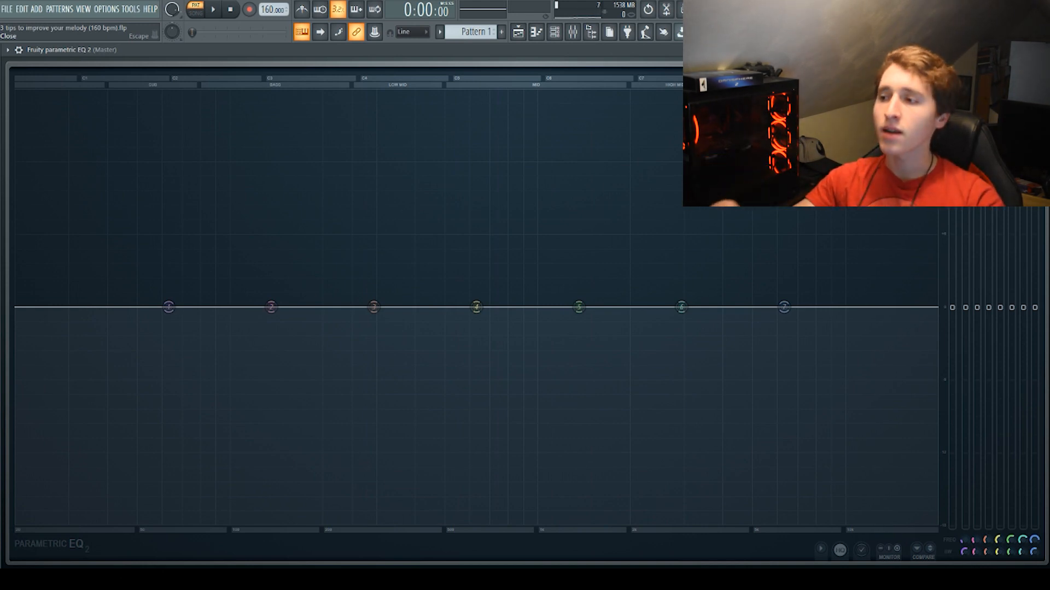
key("Escape")
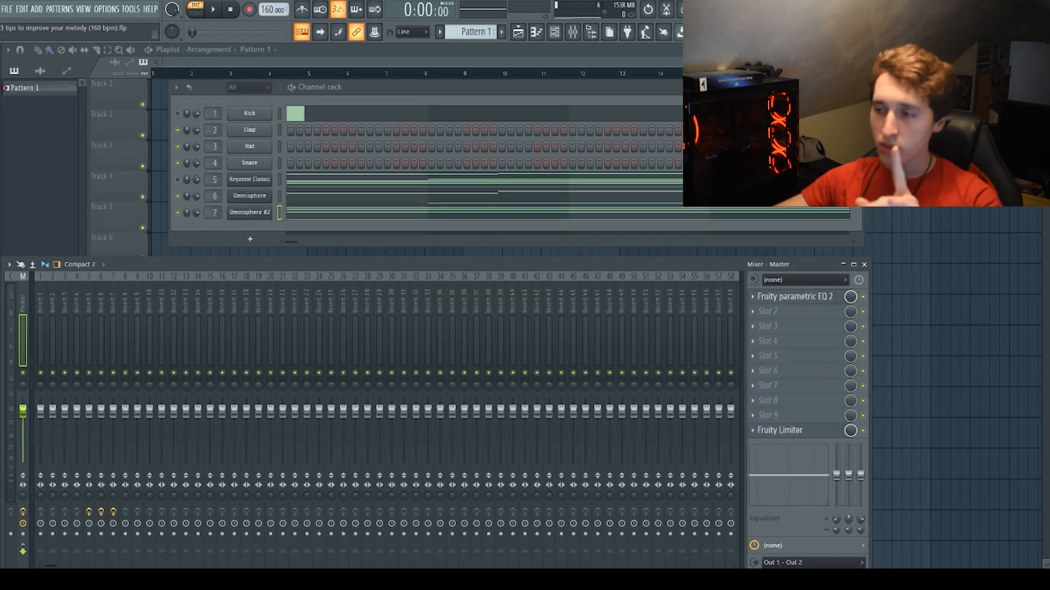
left_click(89, 339)
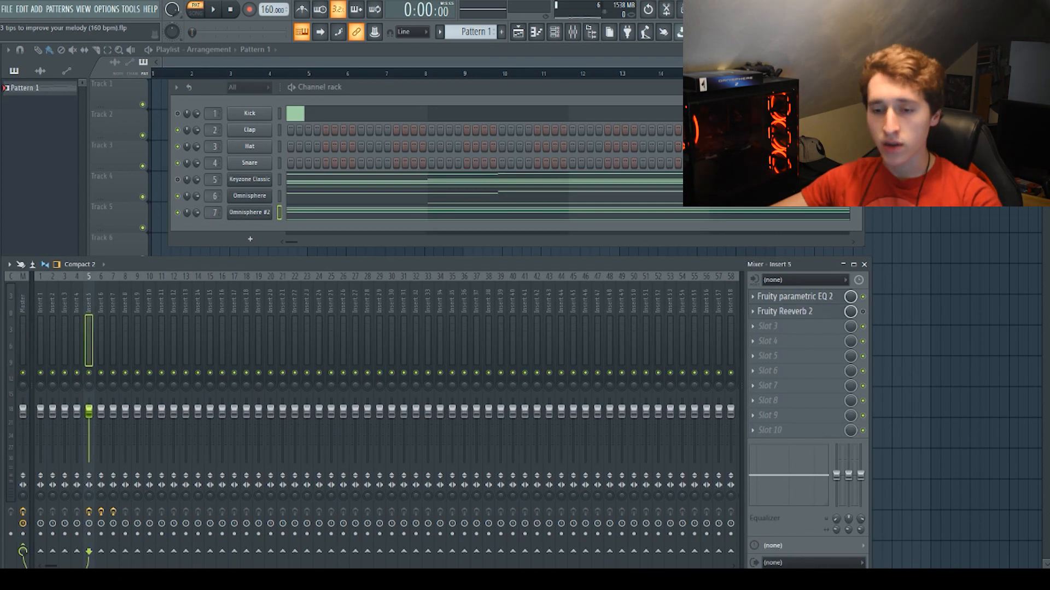
left_click(100, 310)
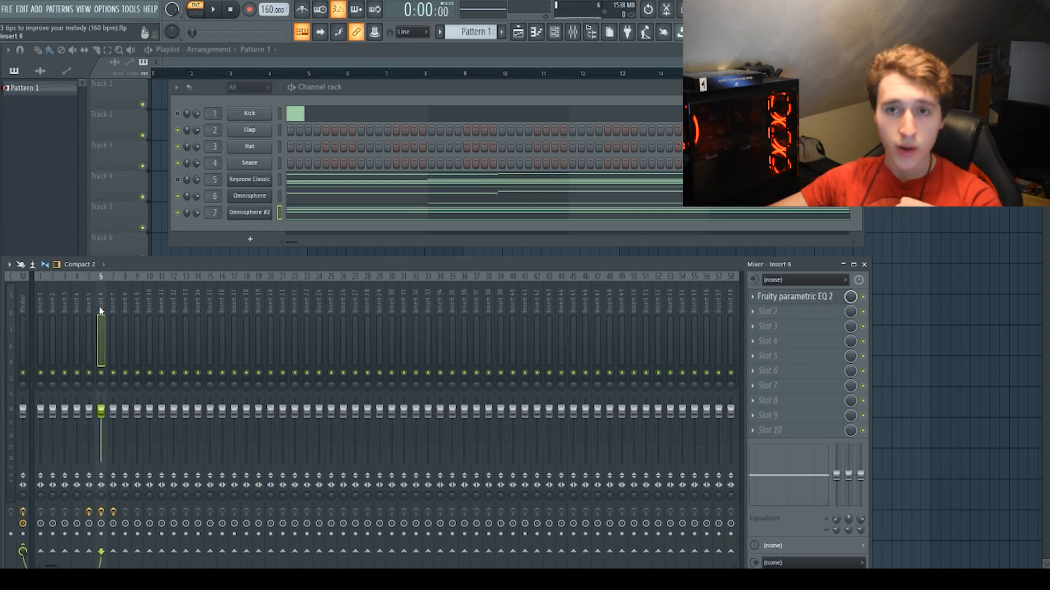
left_click(111, 307)
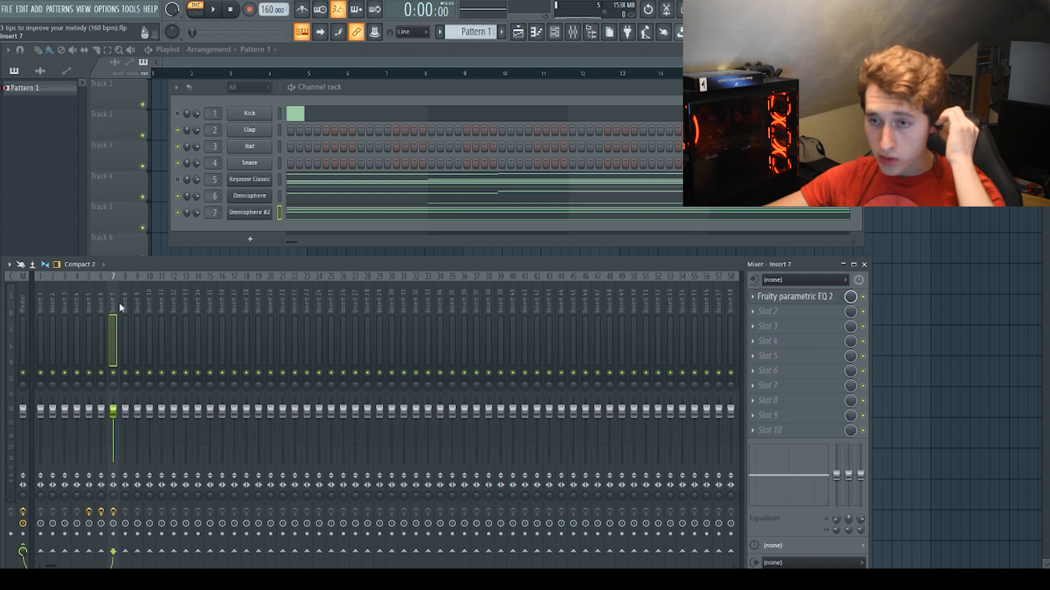
- Play the pattern with Insert 7's Fruity parametric EQ 2 open to view its spectrum, and close the EQ after stopping
left_click(806, 299)
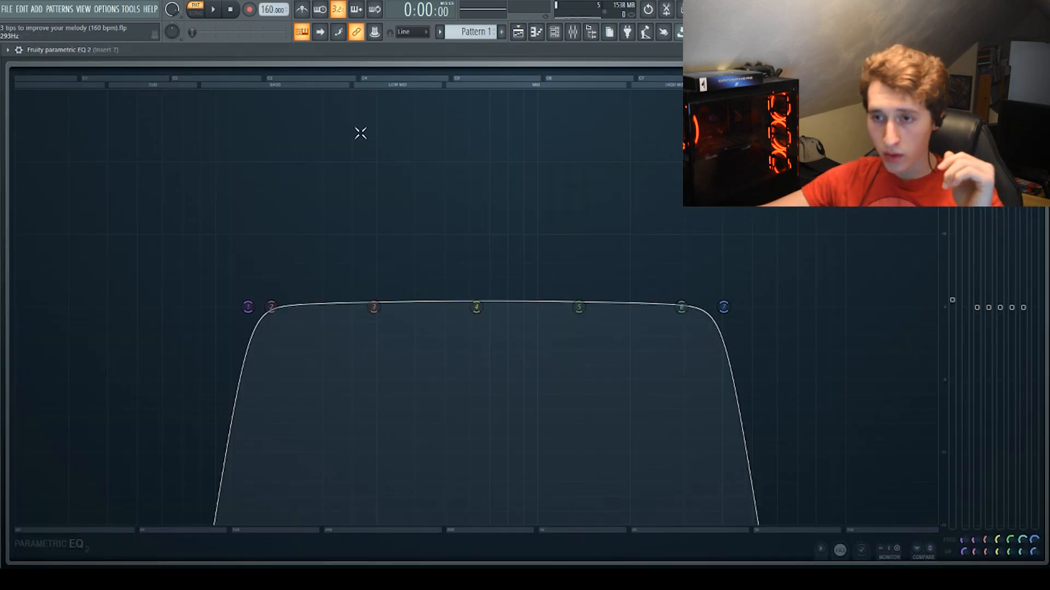
left_click(213, 10)
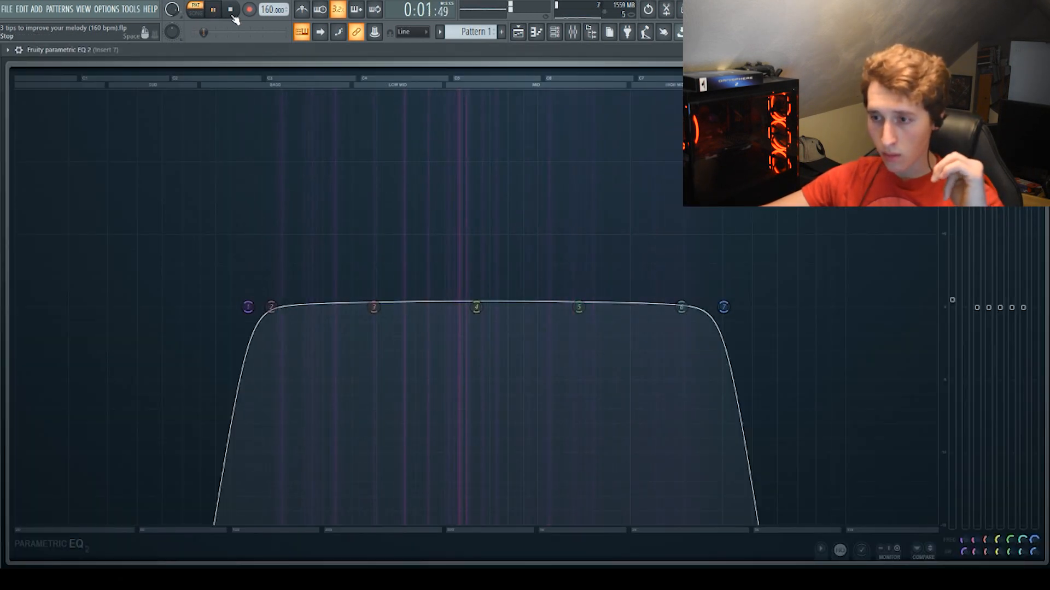
left_click(232, 15)
key("Escape")
- Open Fruity parametric EQ 2 on Insert 6, view its spectrum while the pattern plays, and stop playback
left_click(106, 295)
left_click(793, 296)
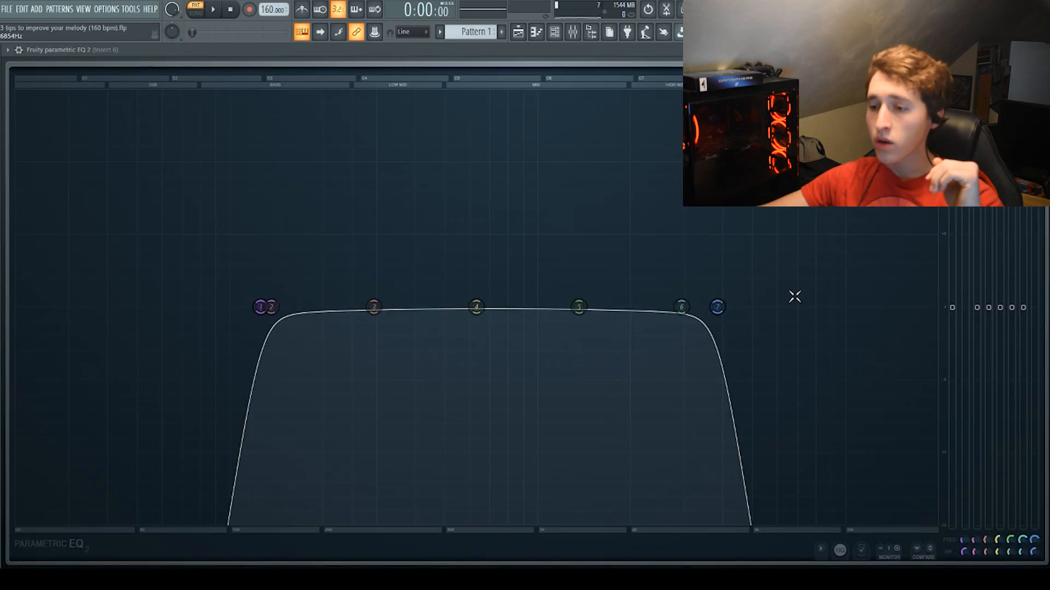
left_click(214, 16)
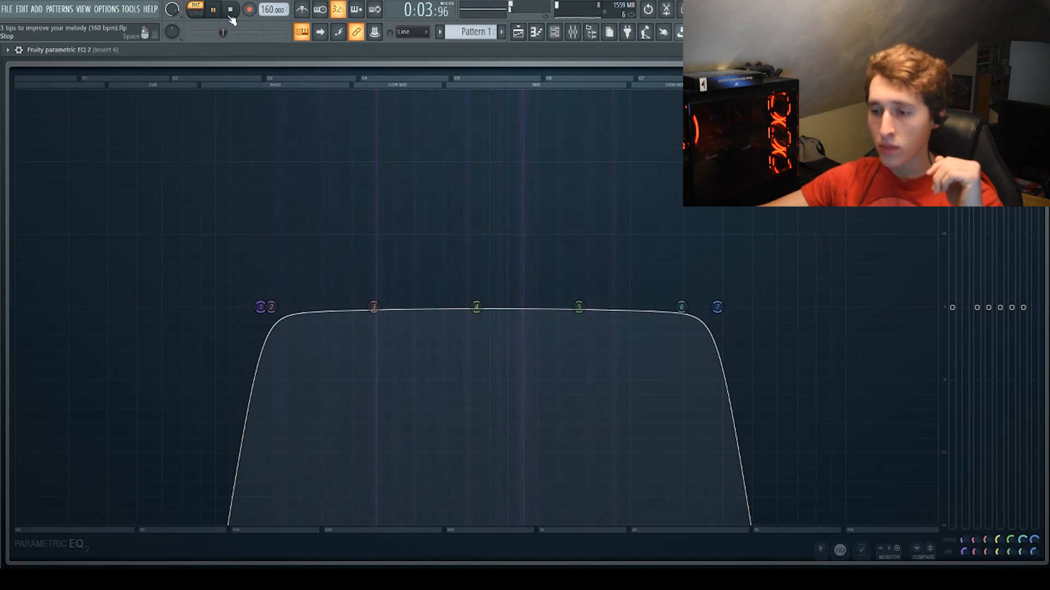
left_click(230, 17)
- Raise Insert 6's EQ band 1 high-pass cutoff to just above band 4, and lower Insert 7's band 7 low-pass cutoff to about band 4
left_click_drag(259, 310, 503, 309)
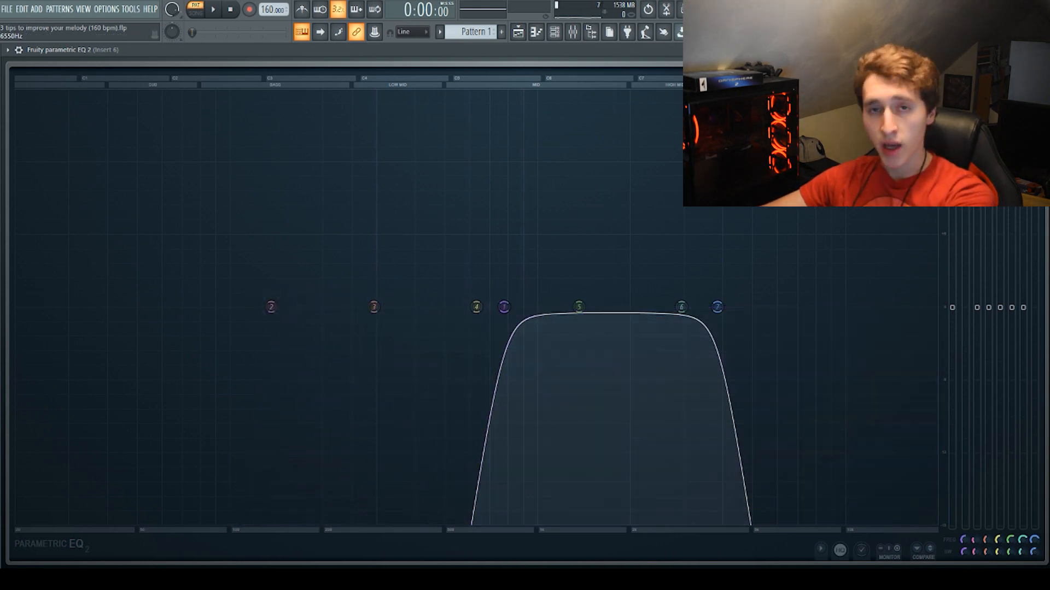
key("Escape")
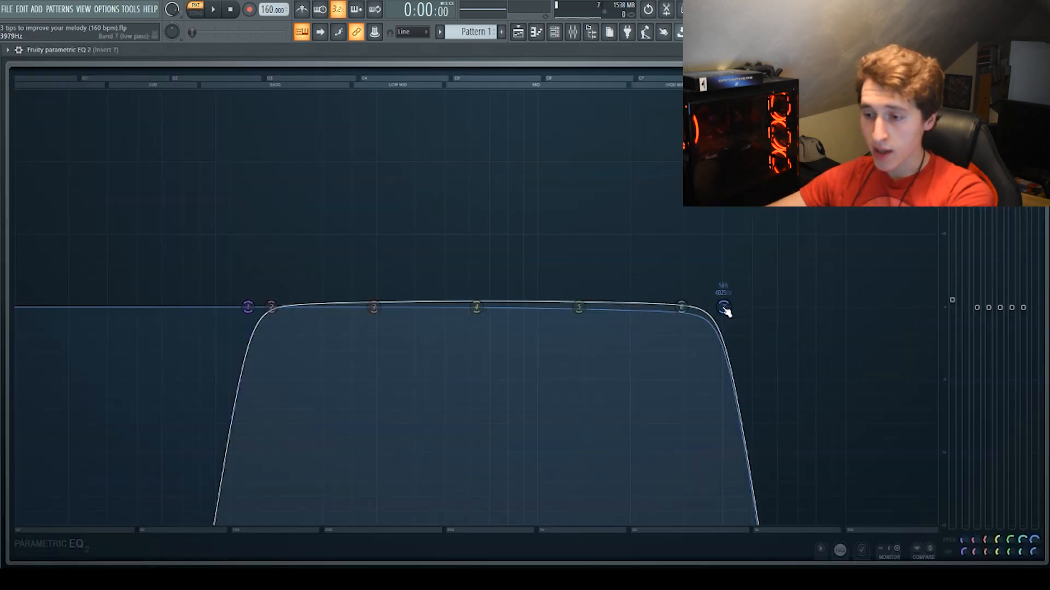
left_click_drag(724, 310, 474, 307)
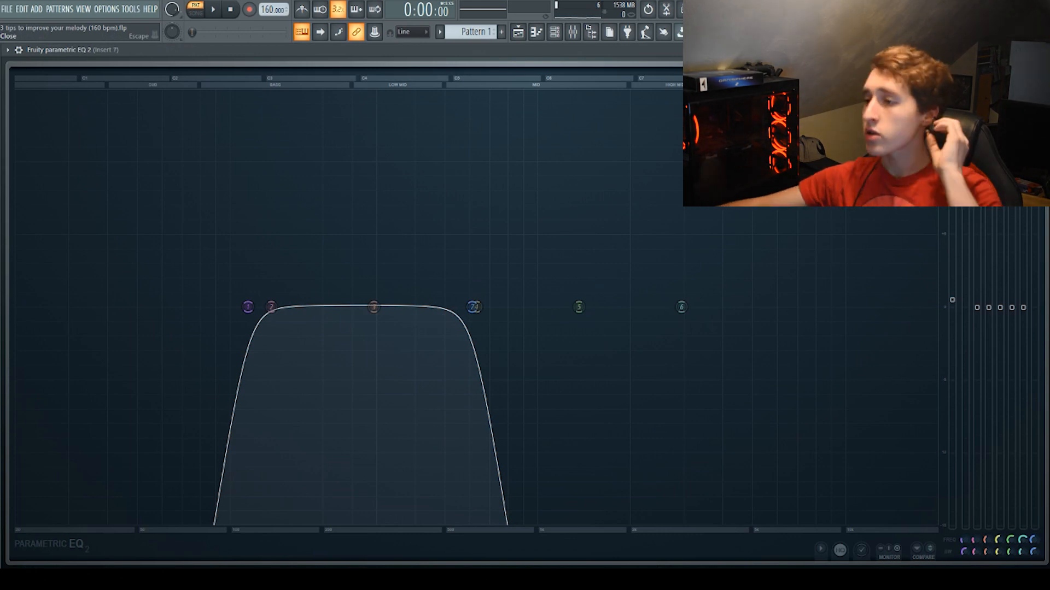
key("Escape")
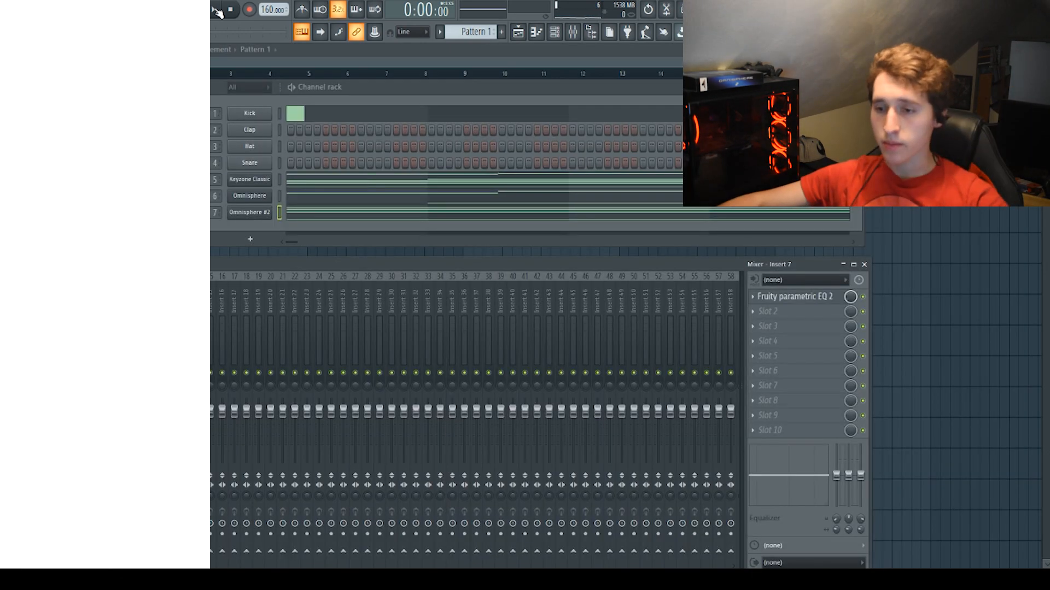
- Play the pattern and inspect Omnisphere's melody notes against the ghosted chord notes in its piano roll
left_click(213, 10)
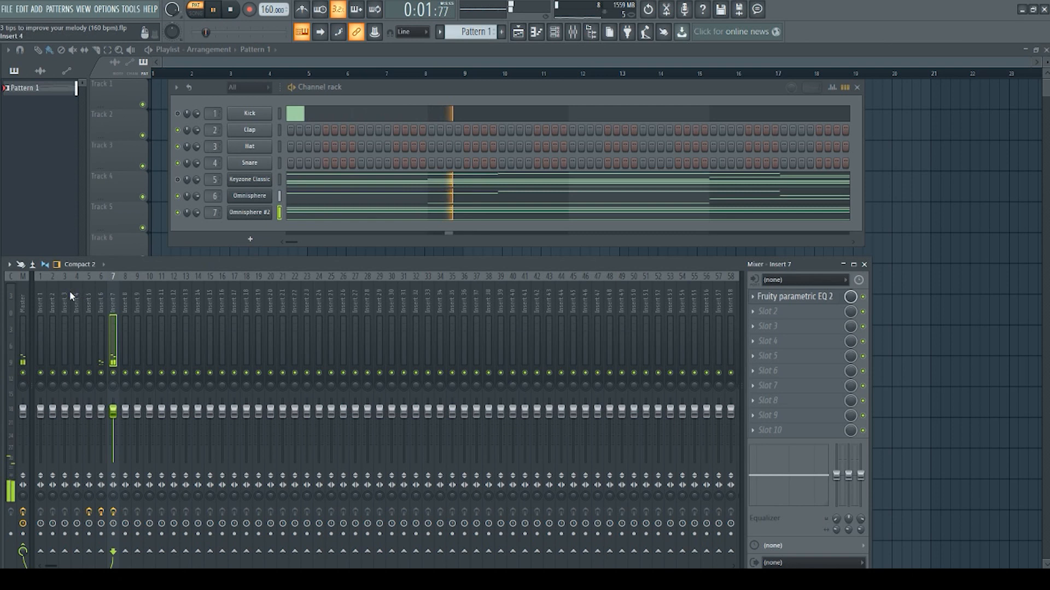
left_click(432, 201)
scroll(516, 321, "up", 4)
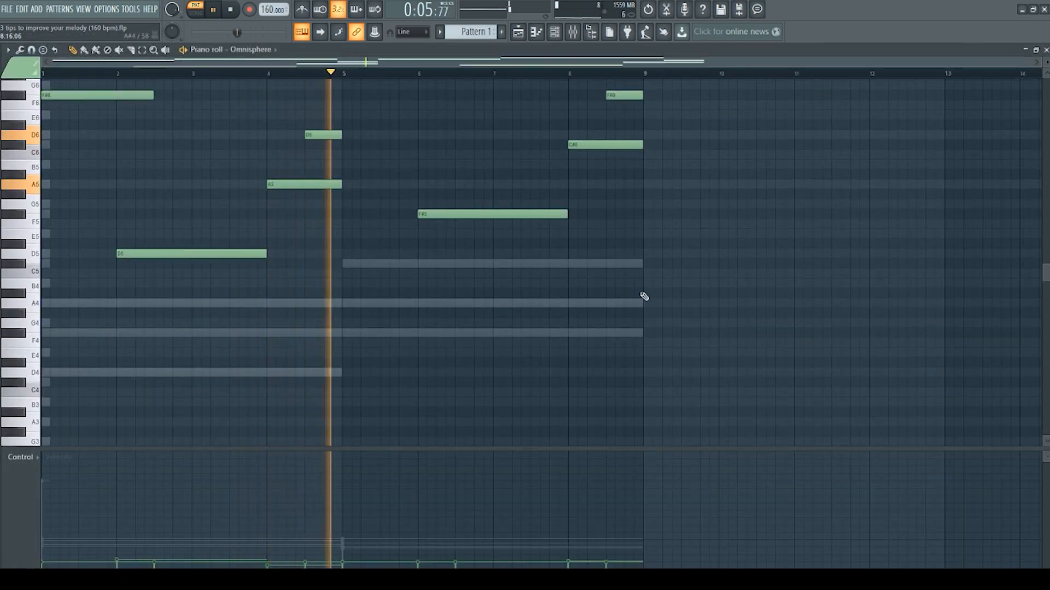
scroll(641, 298, "up", 5)
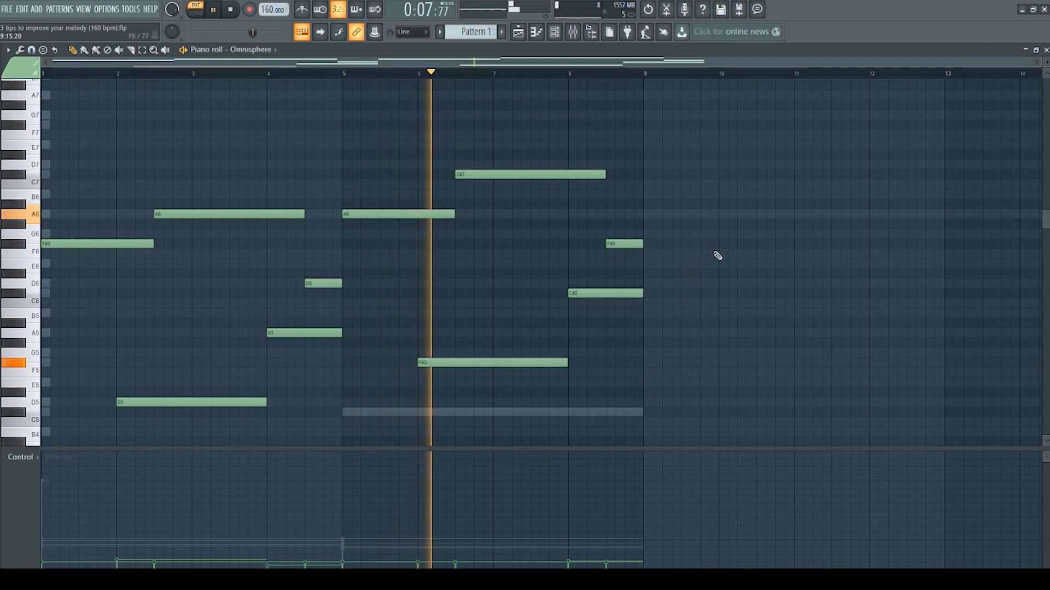
scroll(703, 253, "down", 3)
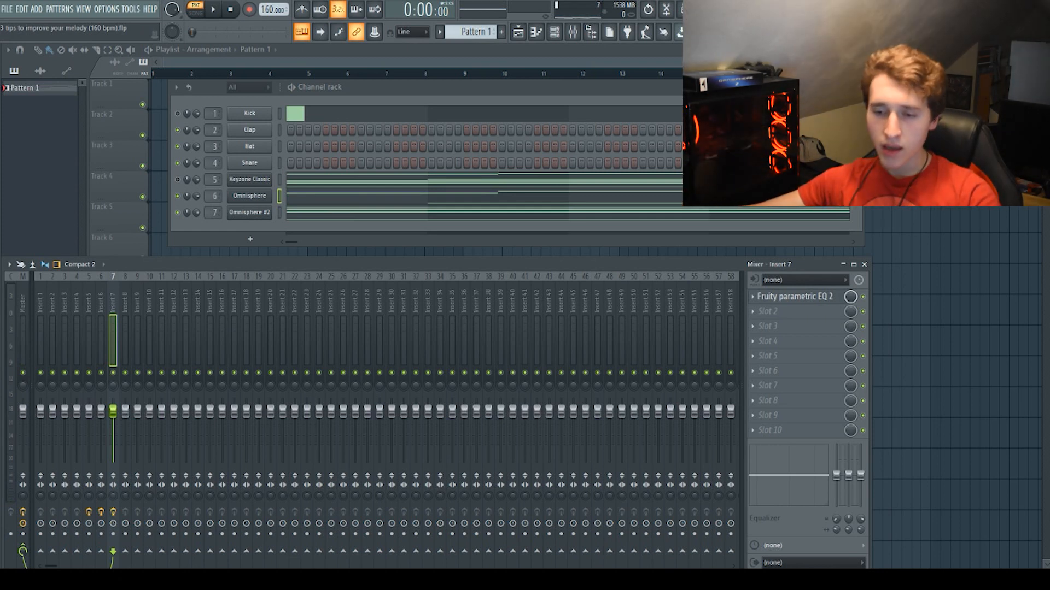
- Review the low-pass curve in Insert 7's Fruity parametric EQ 2 and the flat curve in the Master's EQ
left_click(784, 298)
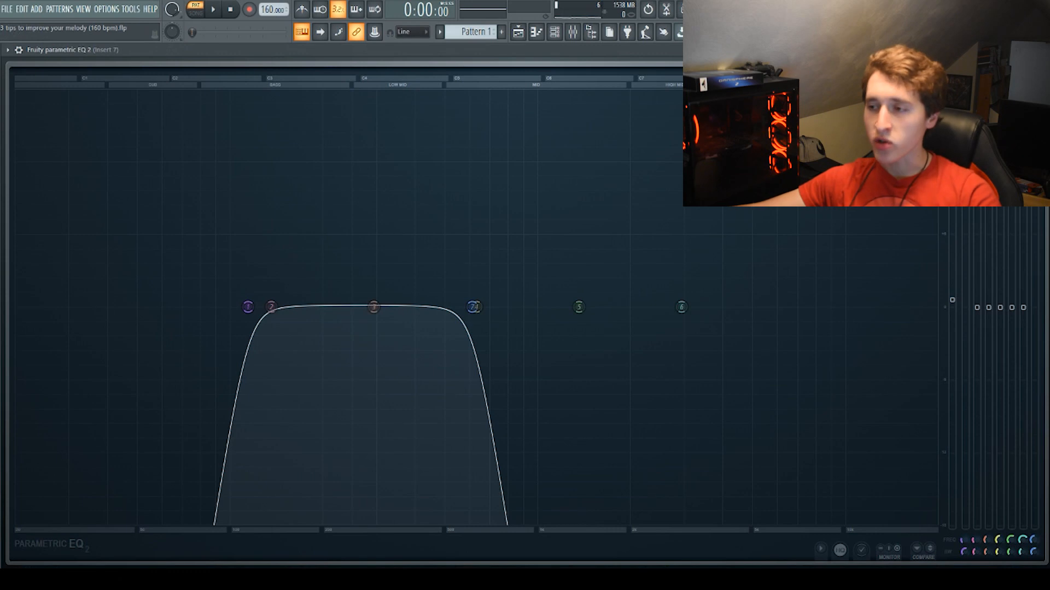
key("Escape")
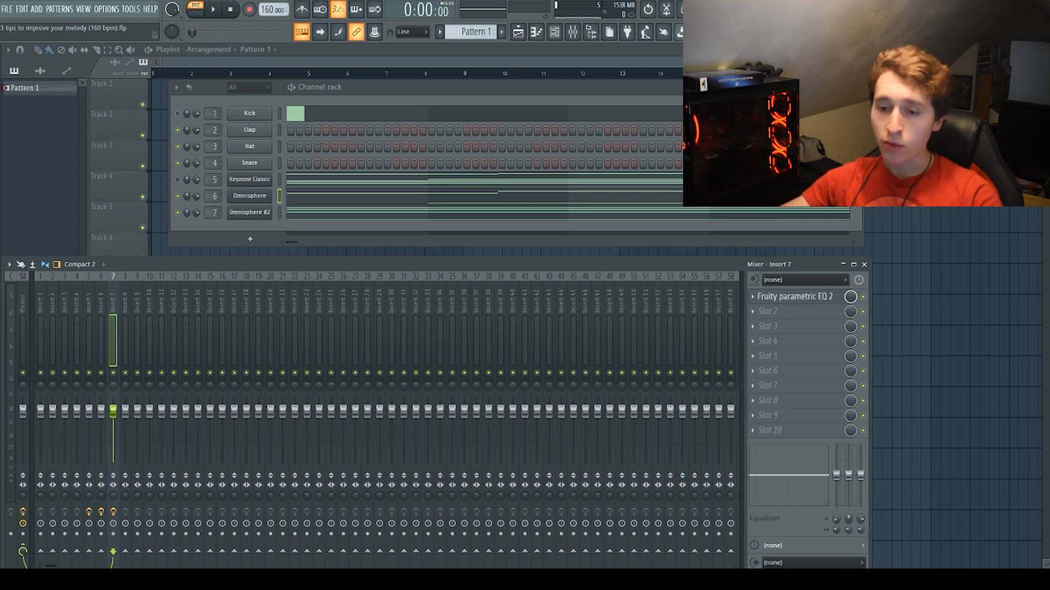
left_click(793, 301)
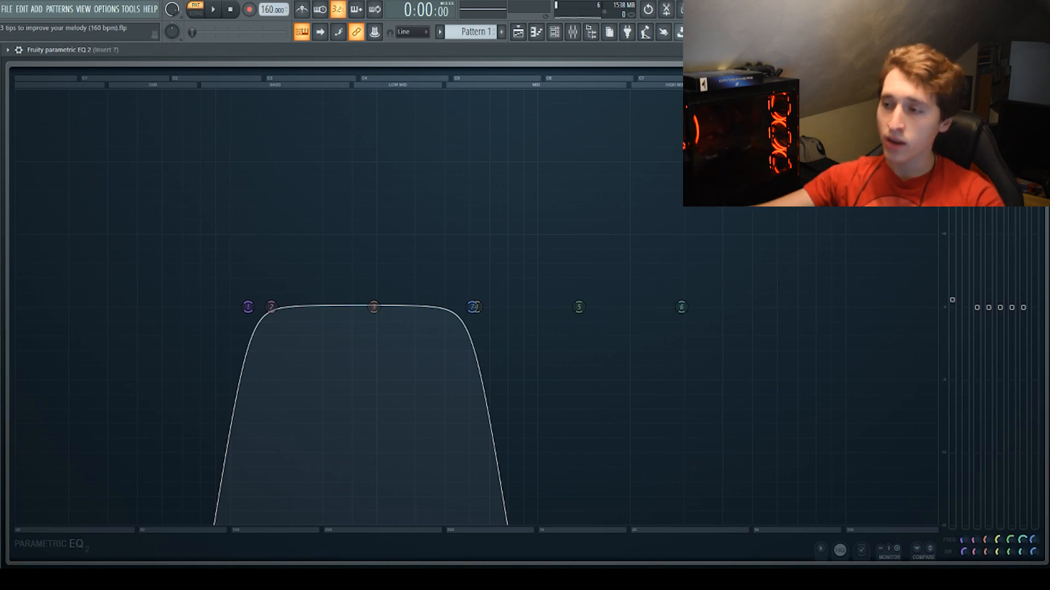
key("Escape")
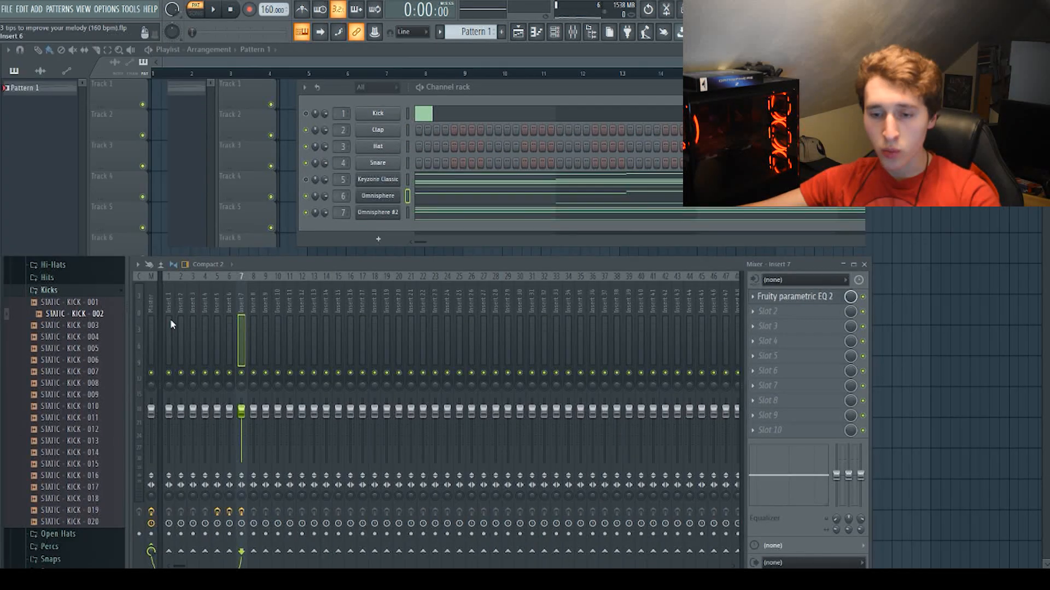
left_click(164, 322)
left_click(794, 301)
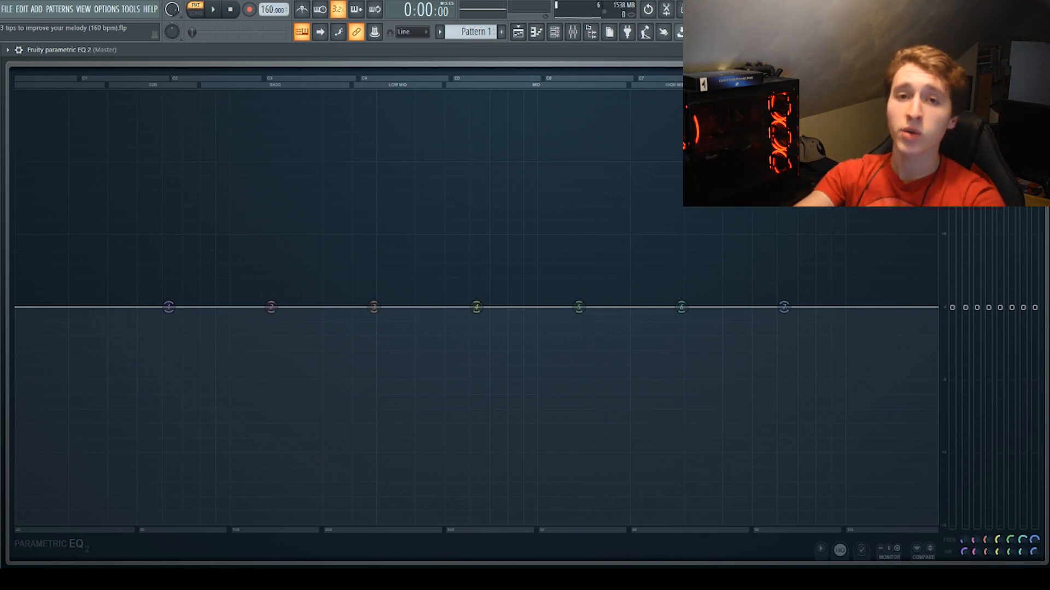
key("Escape")
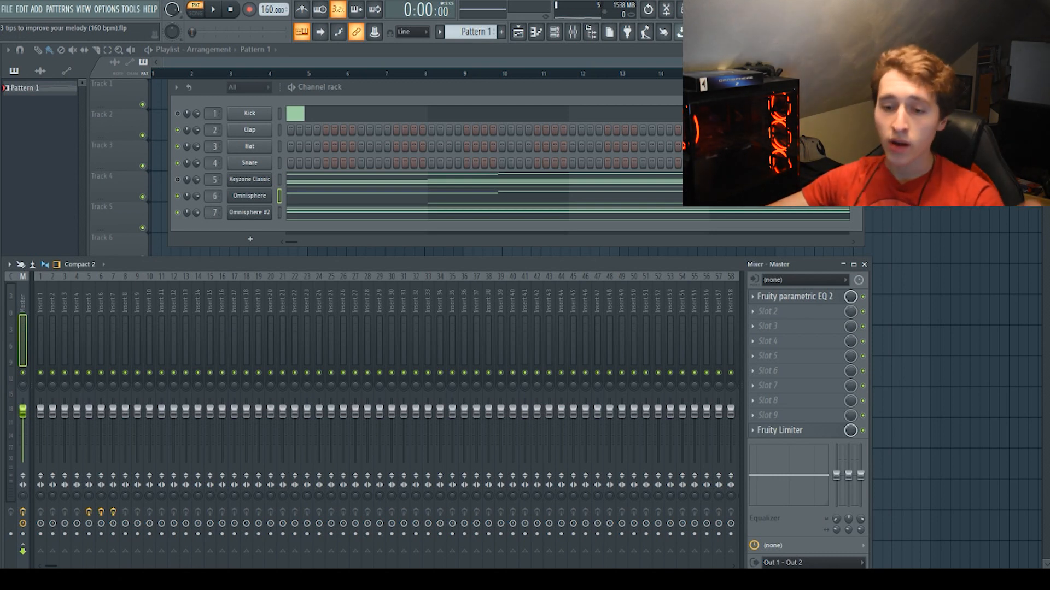
- Compare the EQ curves of Insert 7 and Insert 6 by viewing each one's Fruity parametric EQ 2
left_click(114, 298)
left_click(785, 298)
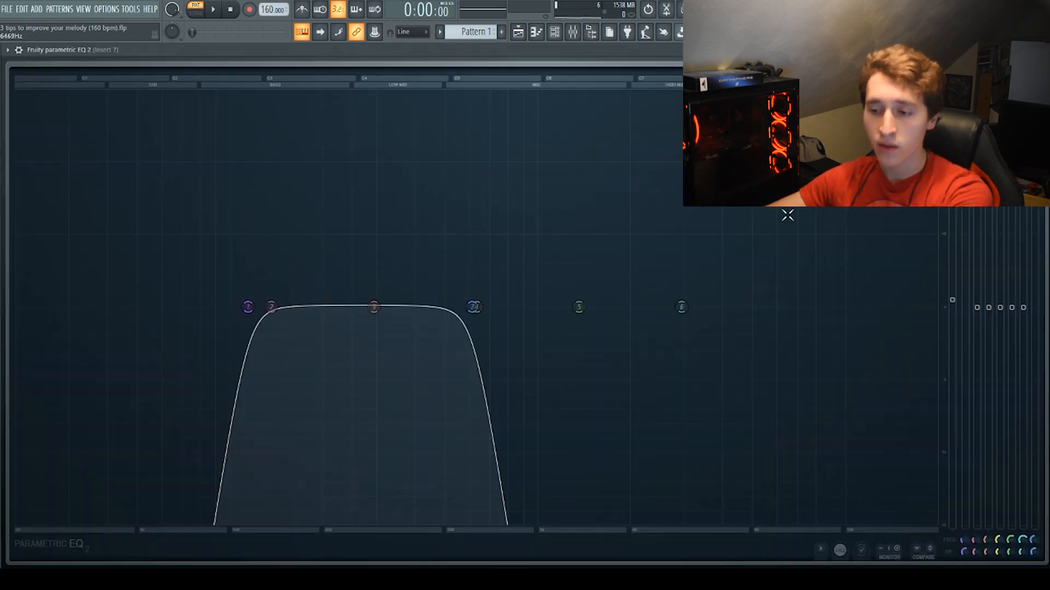
key("Escape")
left_click(100, 300)
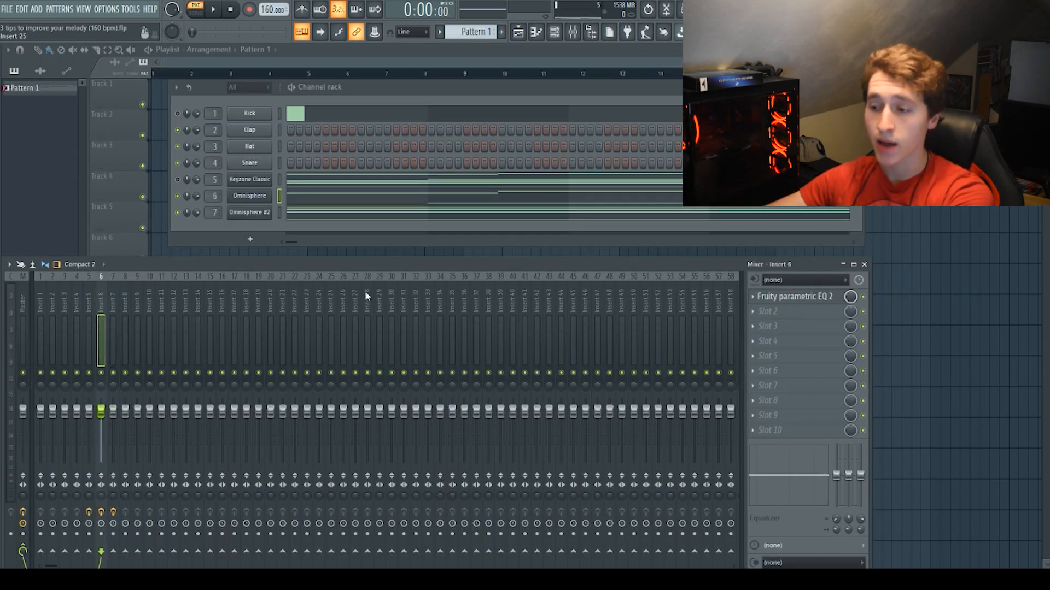
left_click(791, 298)
key("Escape")
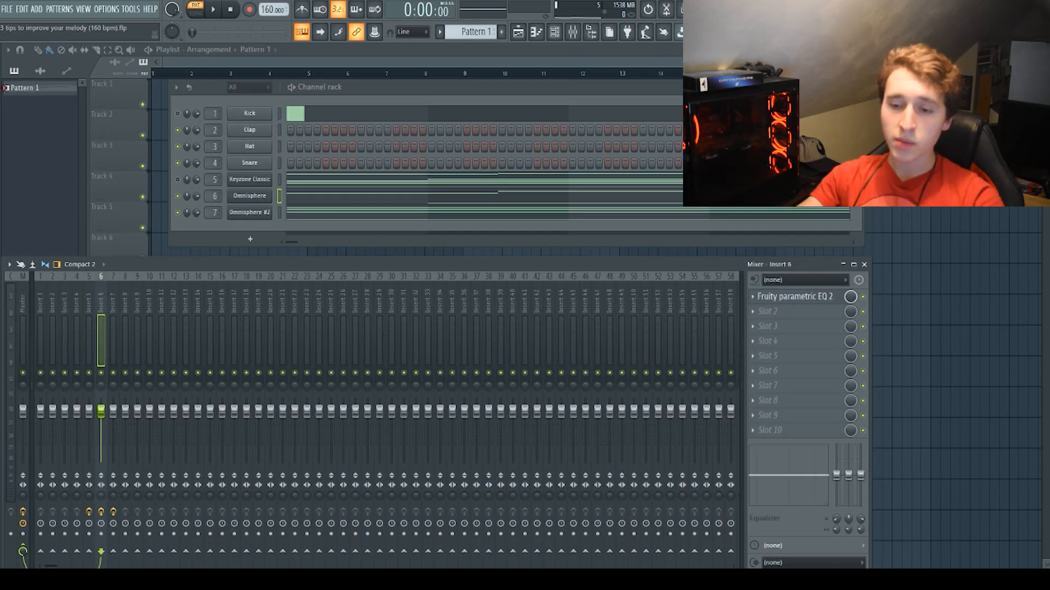
left_click(793, 297)
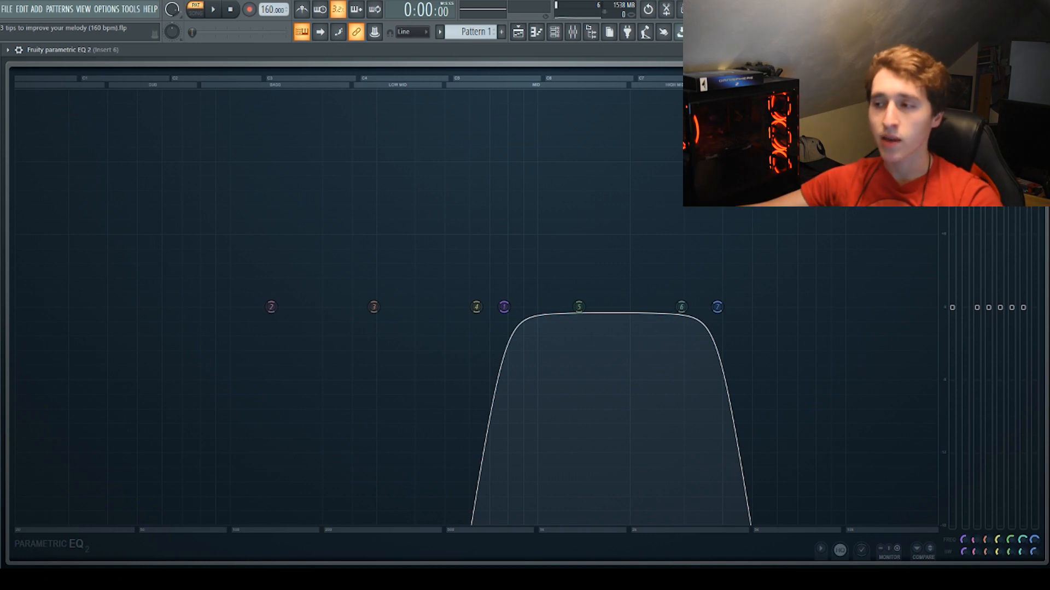
key("Escape")
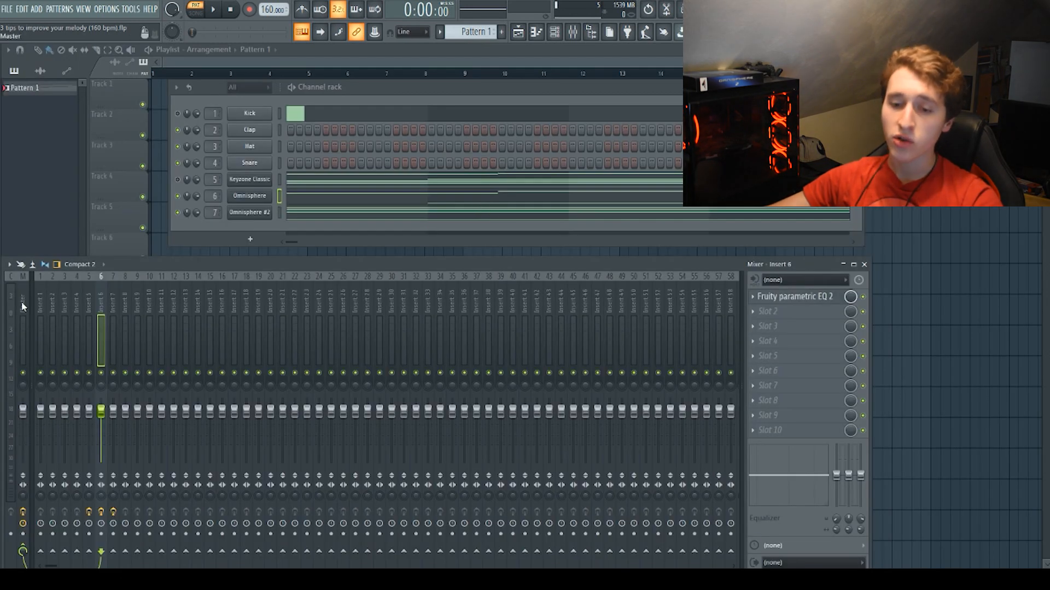
- View the Master track's Fruity parametric EQ 2 again, then close it and the mixer
left_click(23, 307)
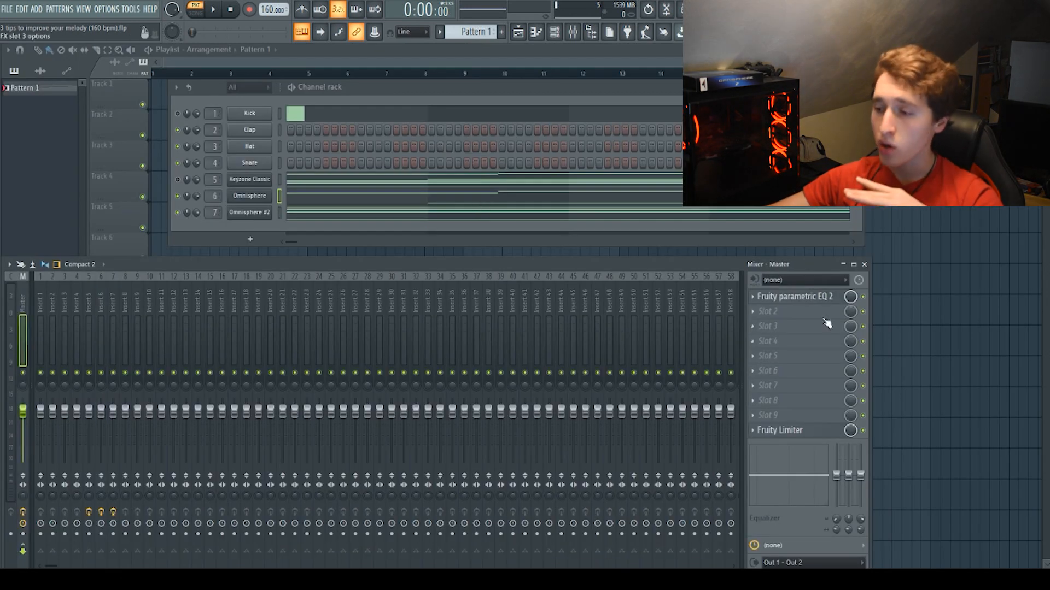
left_click(800, 297)
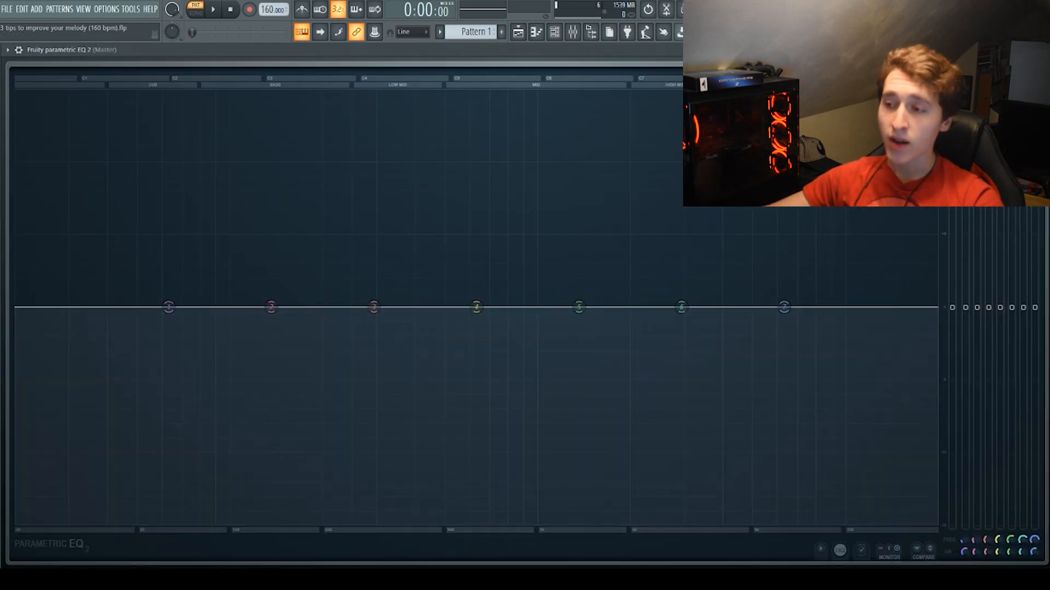
key("Escape")
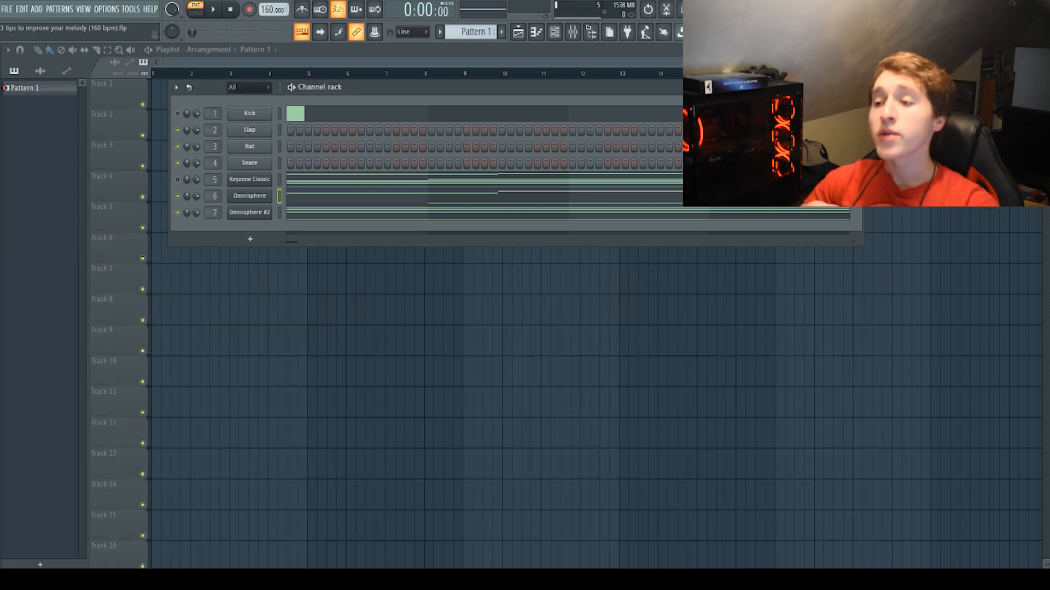
left_click(579, 37)
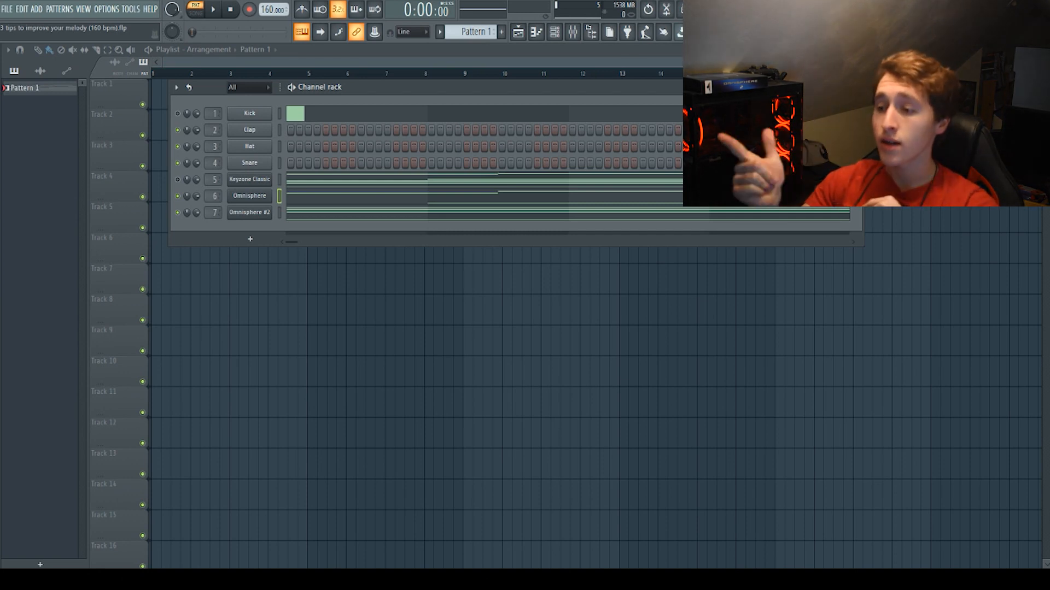